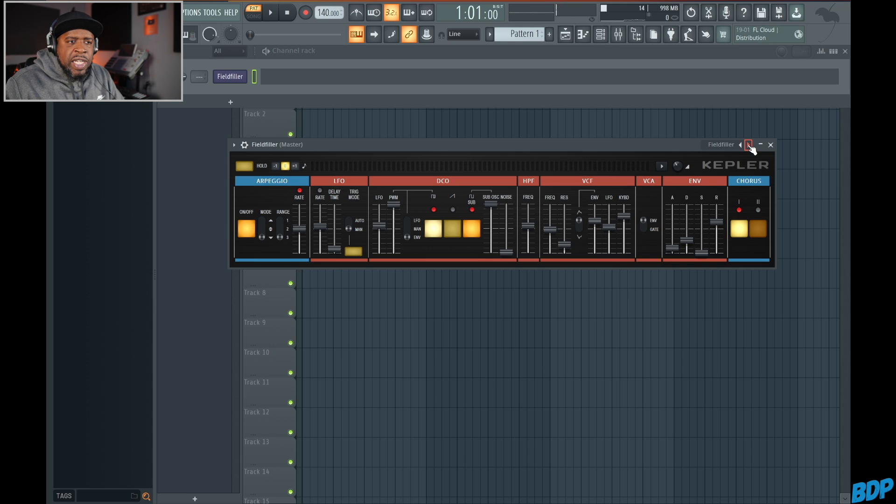
# Step: Switch Kepler's chorus from mode I to mode II on the Fieldfiller sound
pyautogui.click(760, 228)
pyautogui.click(743, 229)
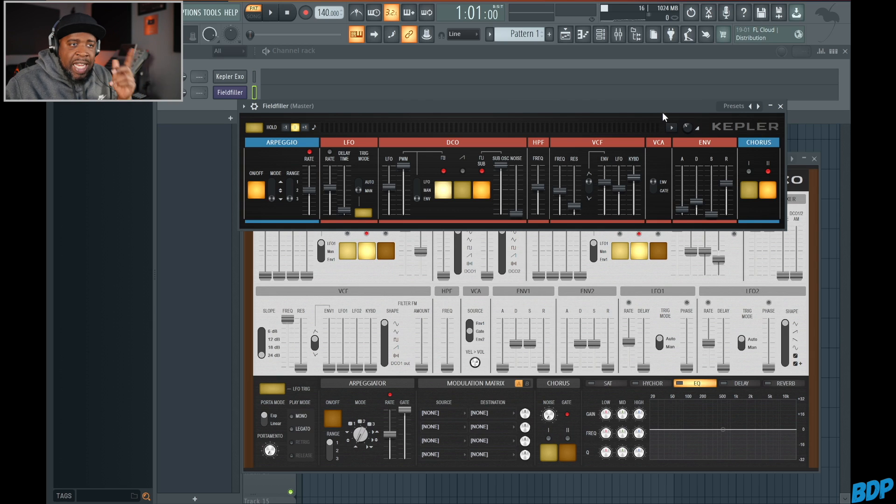
# Step: Bring the Kepler Exo window forward, close the Fieldfiller window, and reposition Kepler Exo in its place
pyautogui.click(818, 192)
pyautogui.moveTo(716, 161)
pyautogui.mouseDown()
pyautogui.moveTo(719, 136)
pyautogui.moveTo(702, 157)
pyautogui.mouseUp()
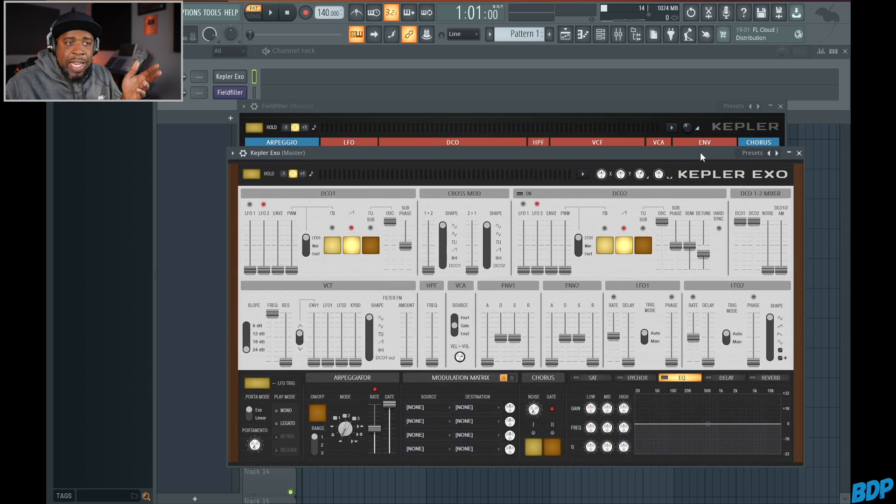
pyautogui.click(781, 106)
pyautogui.moveTo(668, 153); pyautogui.dragTo(672, 119)
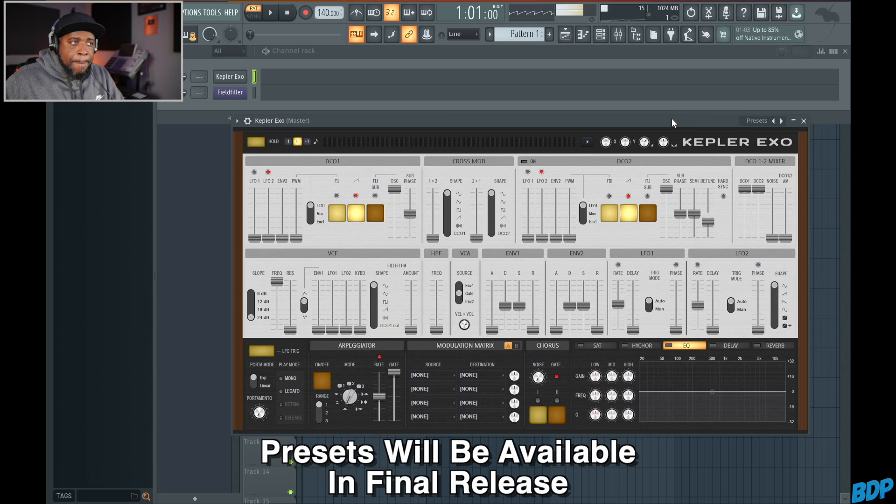
# Step: Load the Bolo - Pad 1 preset in Kepler Exo and switch to Bolo - Pad 2
pyautogui.click(761, 124)
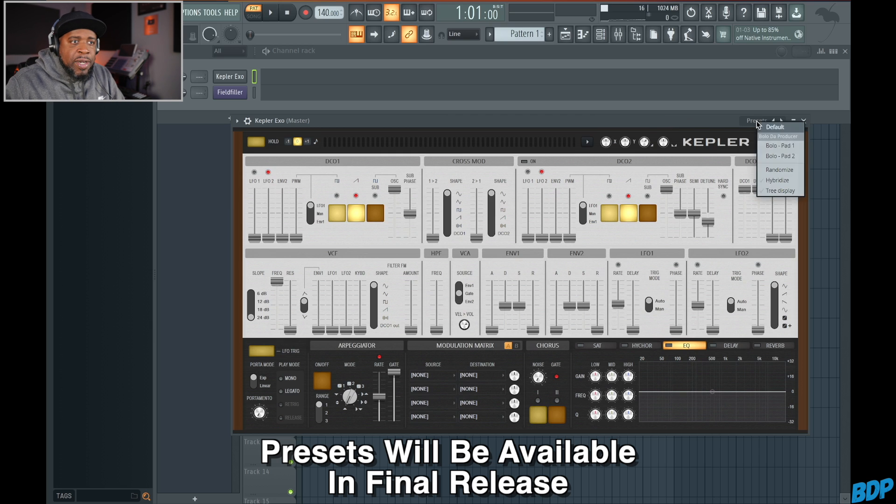
pyautogui.click(776, 147)
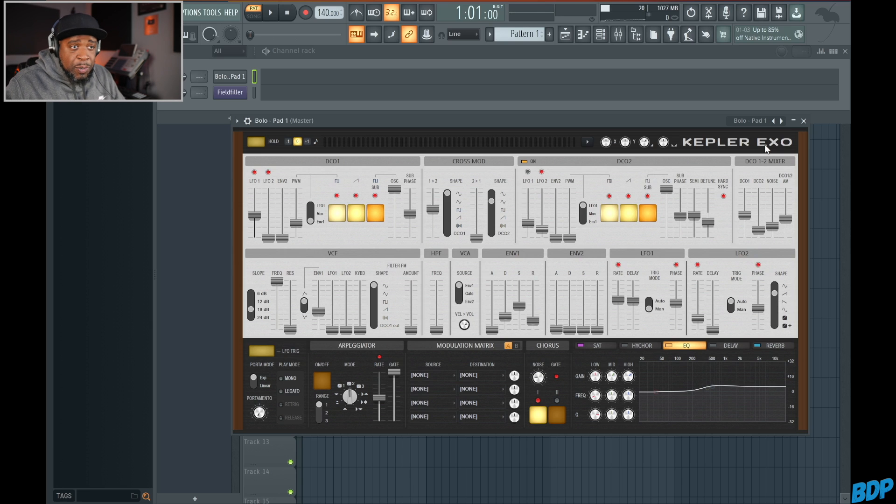
pyautogui.click(751, 121)
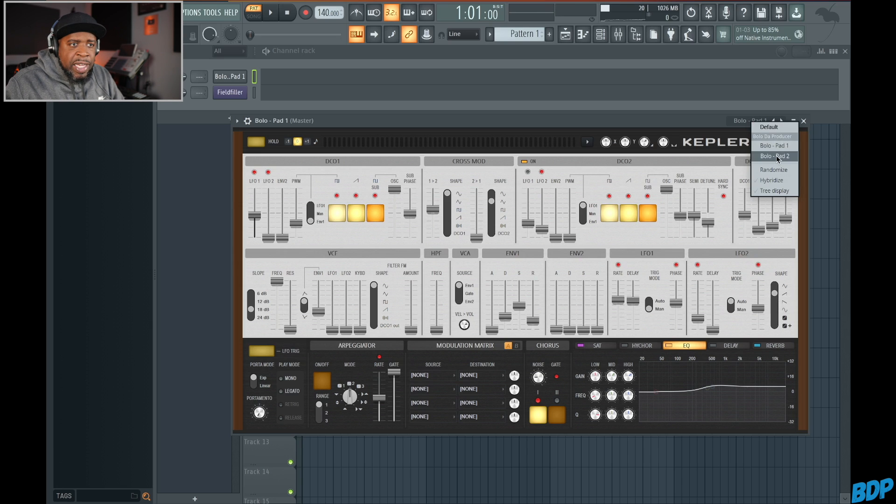
pyautogui.click(777, 158)
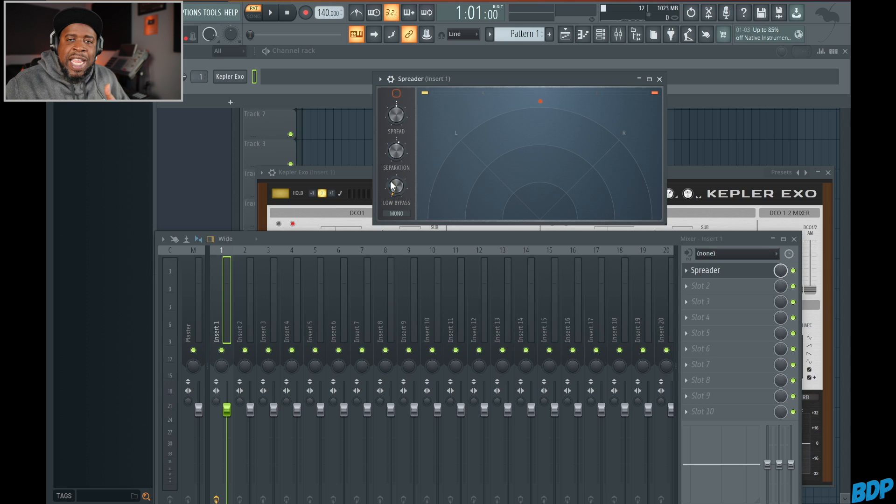
# Step: Raise Spread and Separation in the Spreader on Insert 1 and set Low Bypass to a fairly low amount
pyautogui.moveTo(394, 186); pyautogui.dragTo(393, 179)
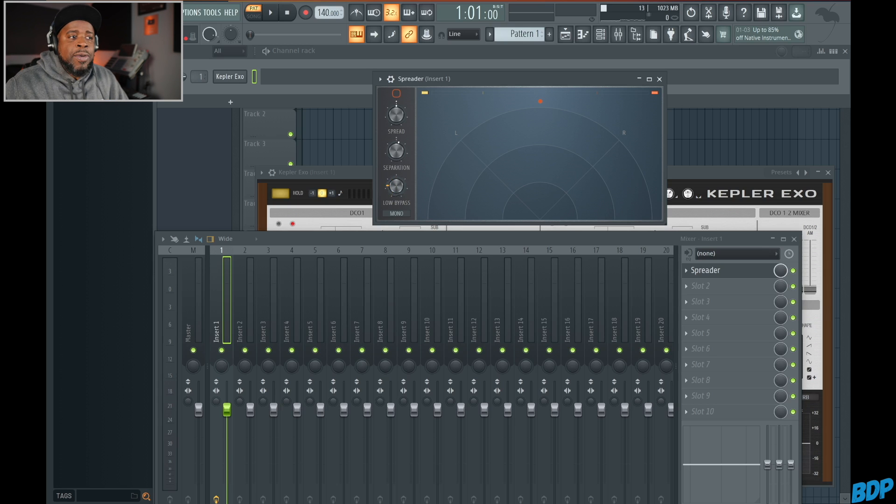
pyautogui.click(349, 172)
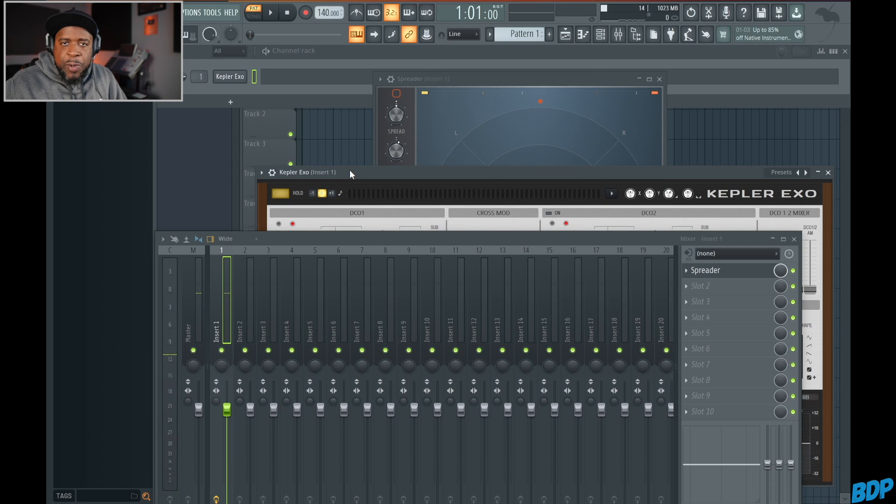
pyautogui.click(565, 78)
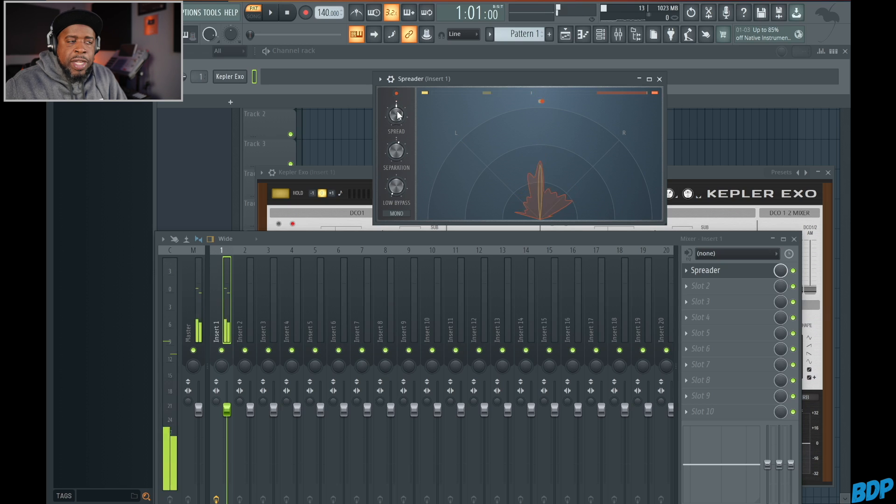
pyautogui.moveTo(398, 111); pyautogui.dragTo(397, 106)
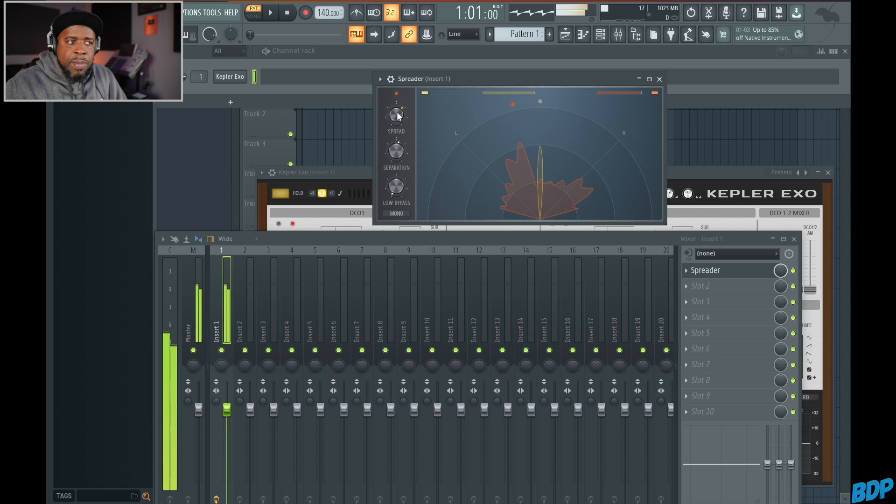
pyautogui.moveTo(397, 152); pyautogui.dragTo(396, 147)
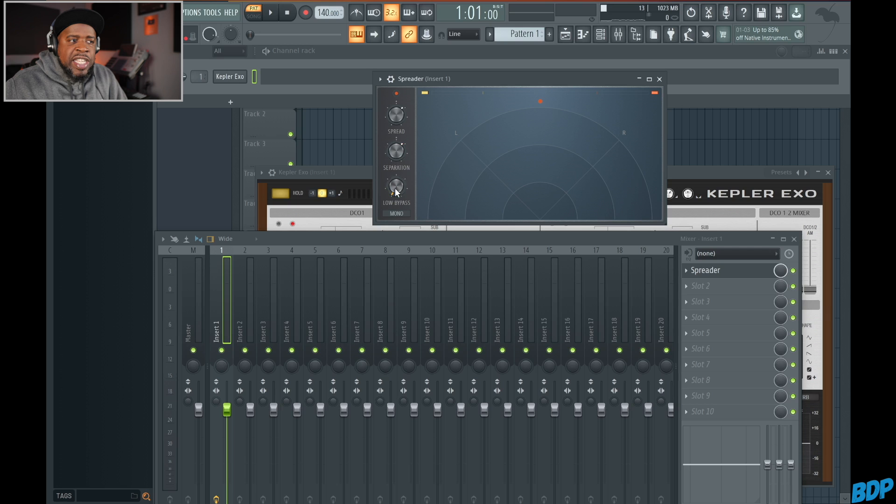
pyautogui.moveTo(395, 188); pyautogui.dragTo(395, 156)
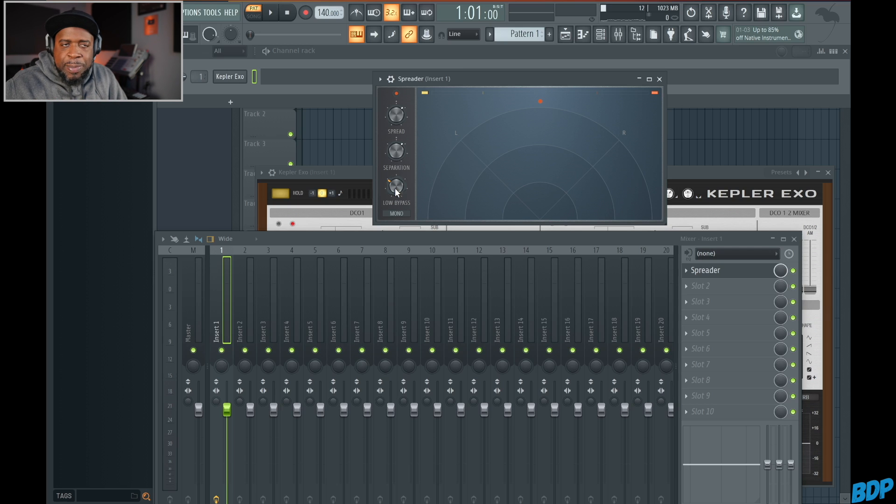
pyautogui.moveTo(395, 188); pyautogui.dragTo(392, 187)
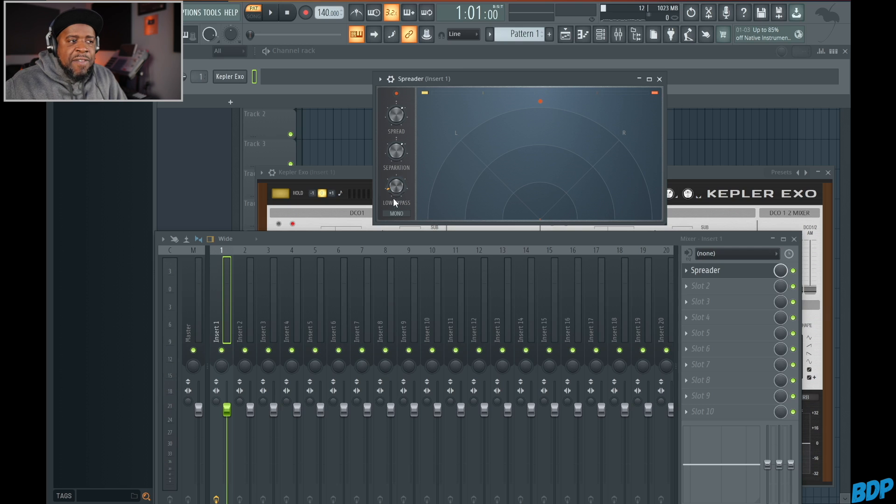
# Step: Toggle the Spreader's Mono mode on and off to compare the stereo and mono sound
pyautogui.click(397, 213)
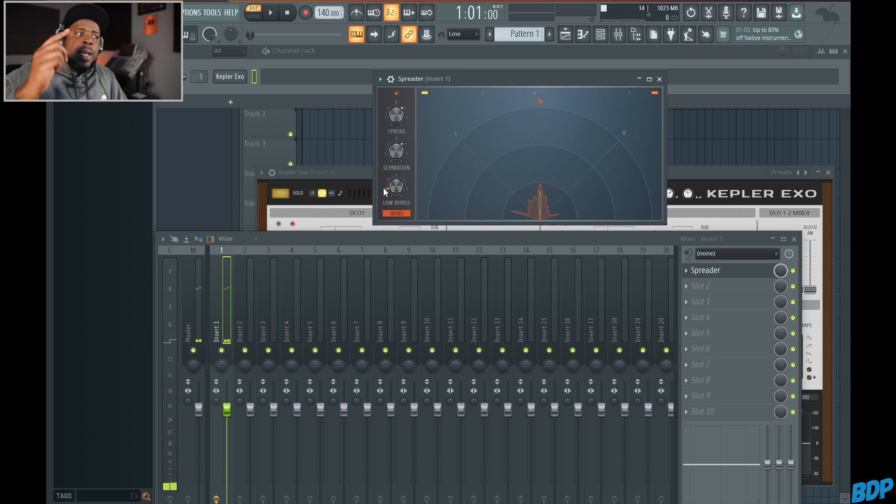
pyautogui.click(397, 214)
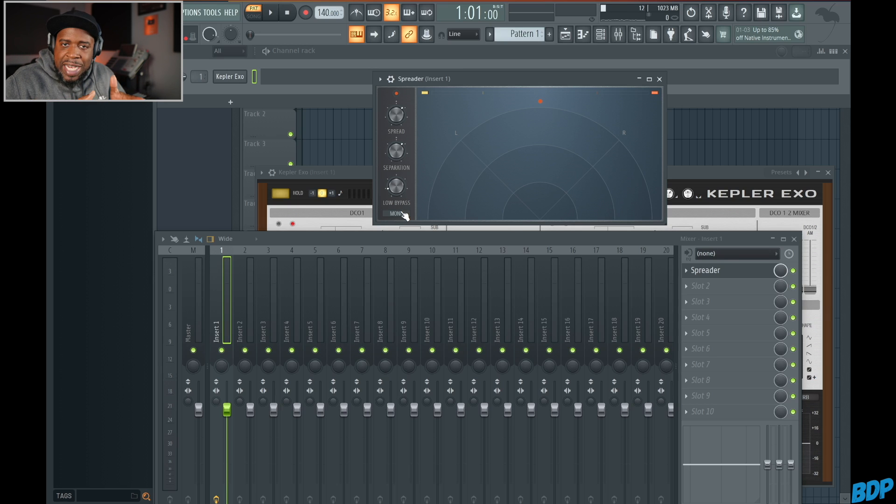
pyautogui.click(398, 213)
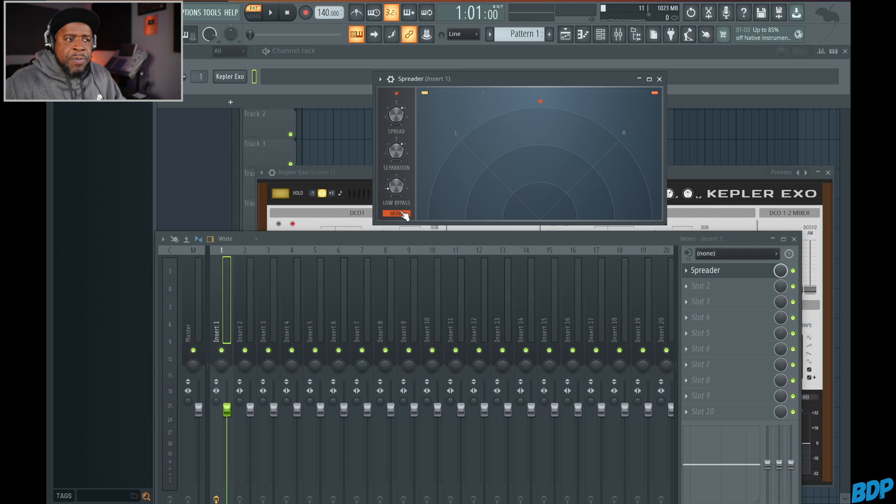
pyautogui.click(404, 214)
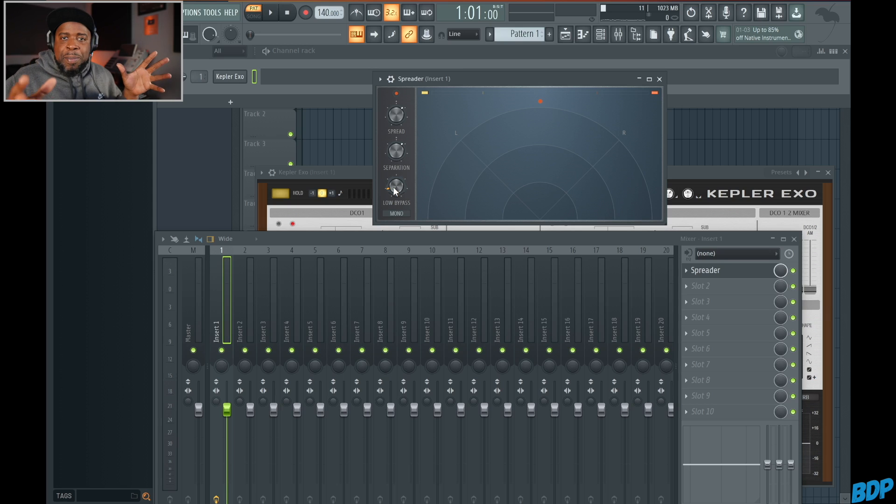
pyautogui.click(397, 214)
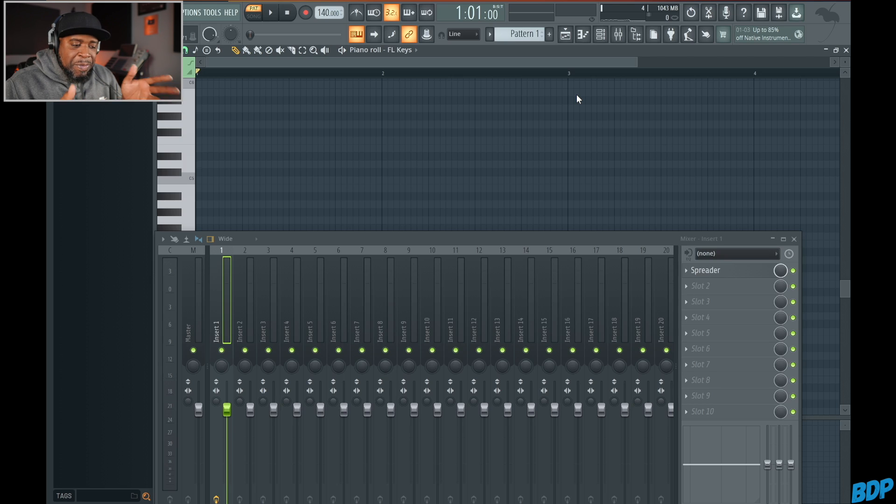
# Step: Open the chord progression generator for the FL Keys piano roll and audition its first four-bar progression
pyautogui.hotkey('alt', 'p')
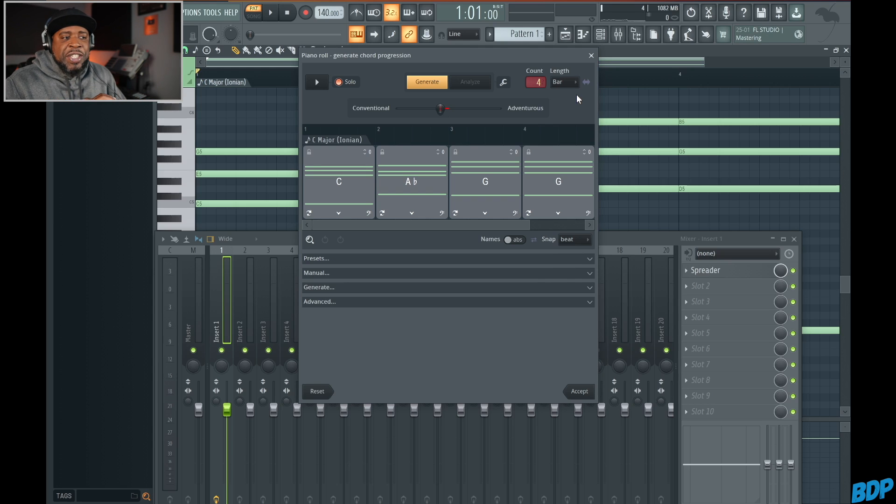
pyautogui.click(319, 83)
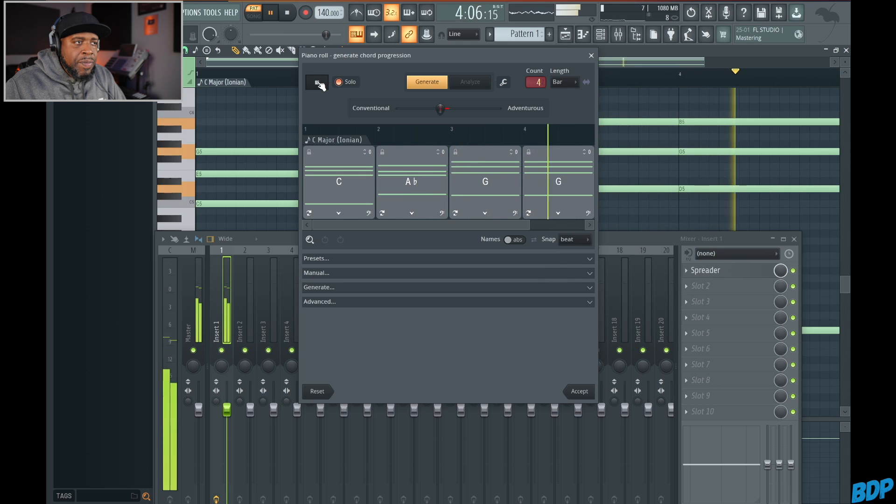
pyautogui.click(320, 83)
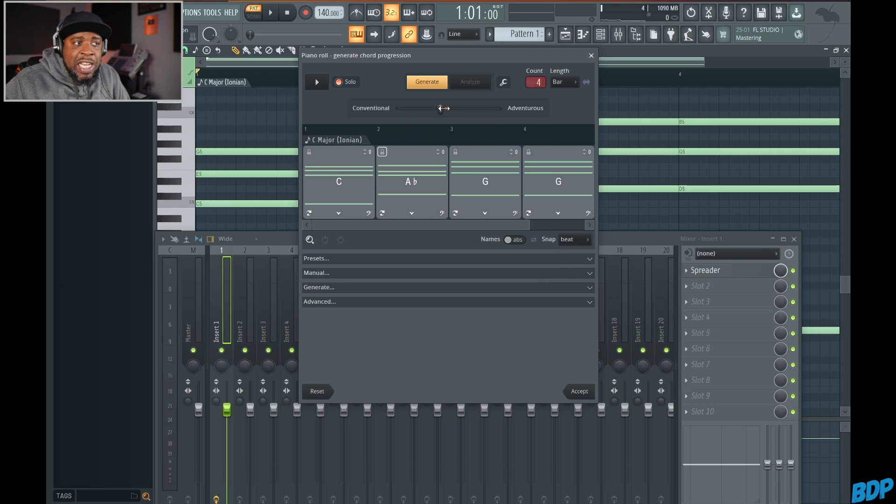
# Step: Set the generator noticeably closer to Adventurous, generate a new four-chord progression, and play it
pyautogui.moveTo(442, 108); pyautogui.dragTo(479, 108)
pyautogui.click(431, 81)
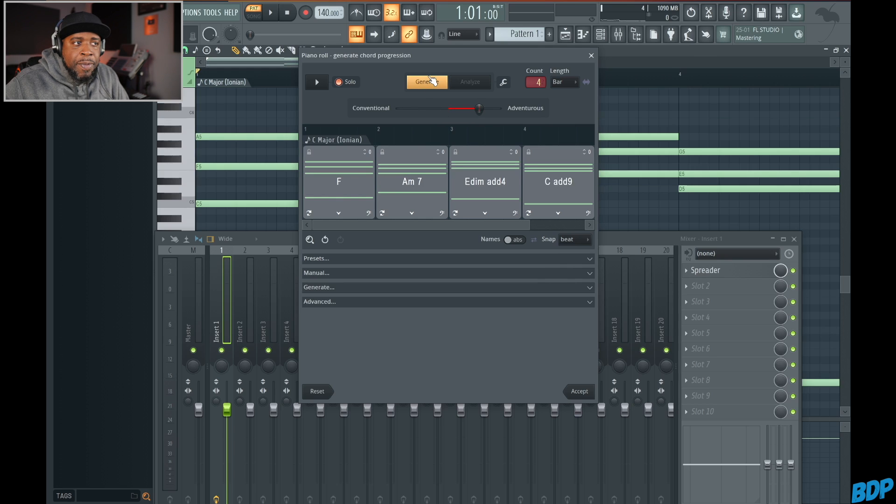
pyautogui.click(317, 83)
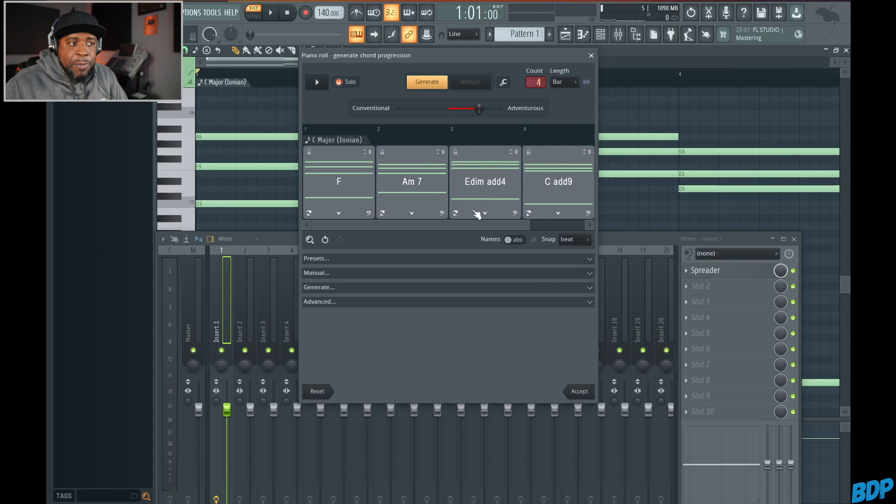
# Step: Regenerate only the third chord, move the generator window clear of the notes, and audition the updated progression
pyautogui.click(455, 213)
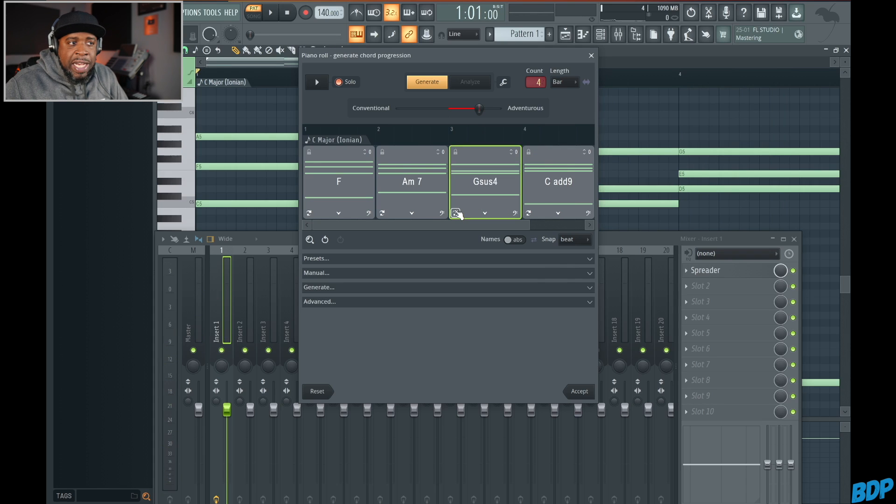
pyautogui.moveTo(457, 54); pyautogui.dragTo(389, 108)
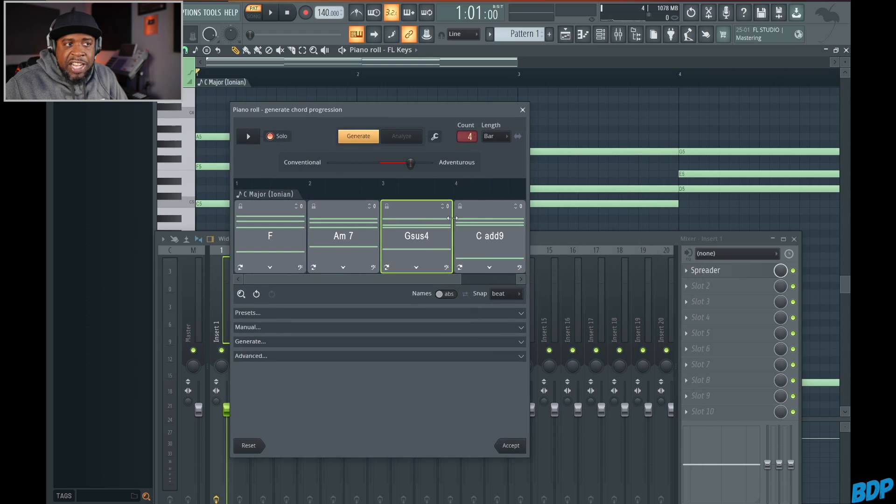
pyautogui.moveTo(461, 107); pyautogui.dragTo(597, 61)
pyautogui.click(384, 92)
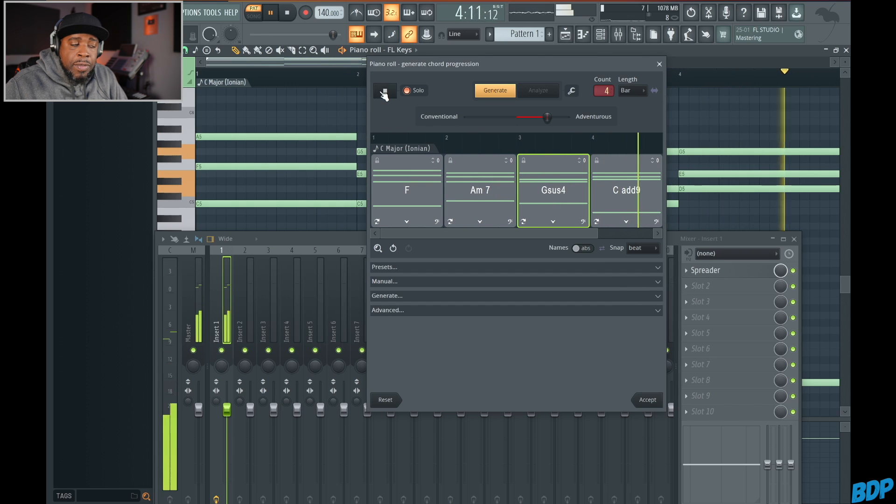
pyautogui.click(384, 91)
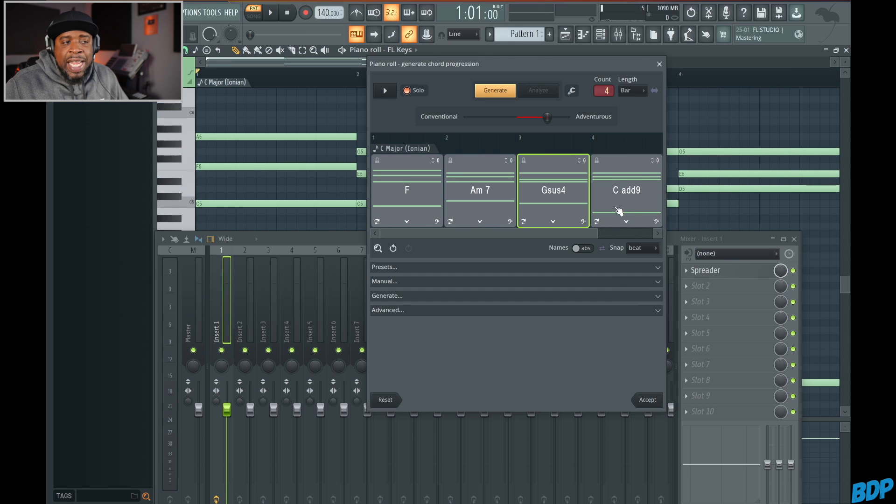
# Step: Open the alternatives for the fourth chord and preview F, C, Bdim, F Δ and Am
pyautogui.click(627, 222)
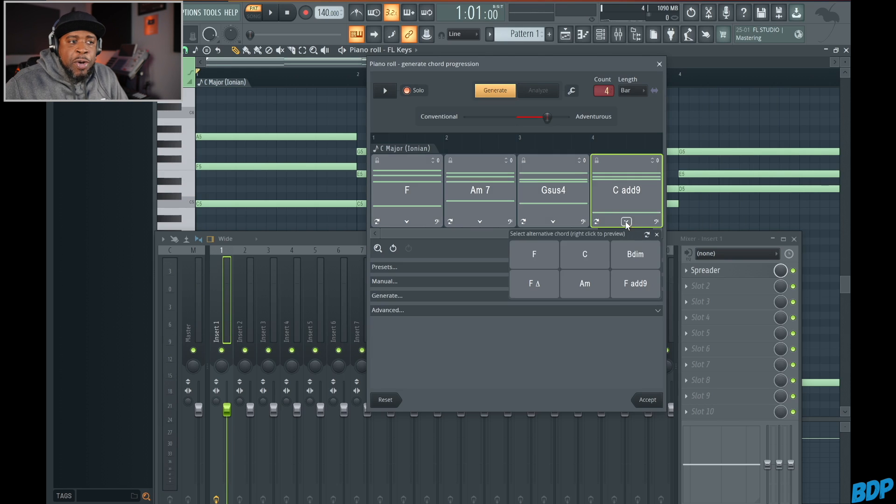
pyautogui.rightClick(532, 259)
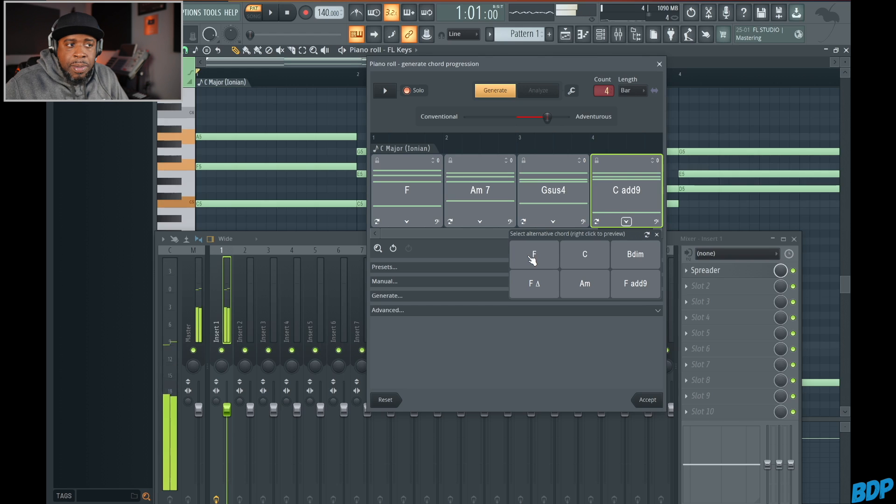
pyautogui.rightClick(585, 252)
pyautogui.rightClick(632, 252)
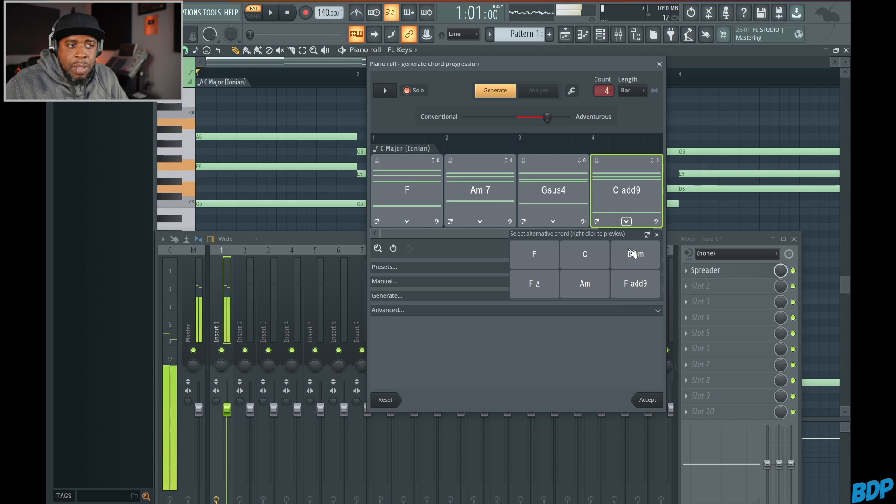
pyautogui.rightClick(525, 292)
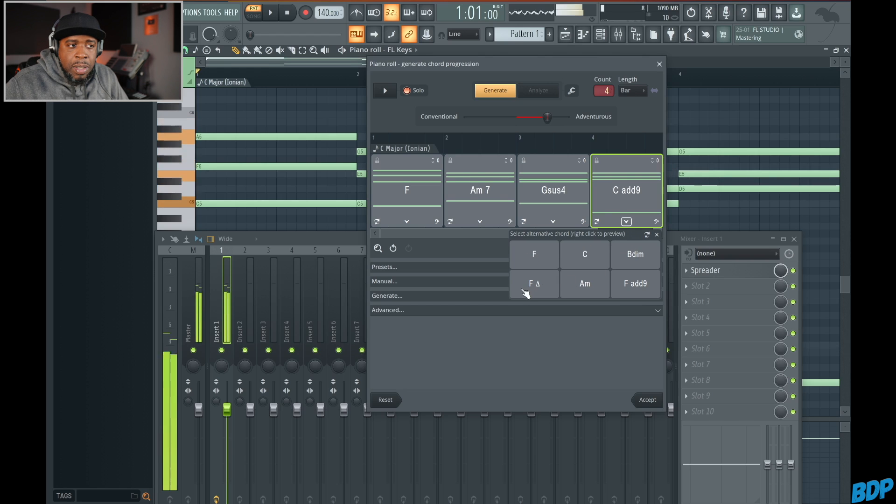
pyautogui.rightClick(585, 284)
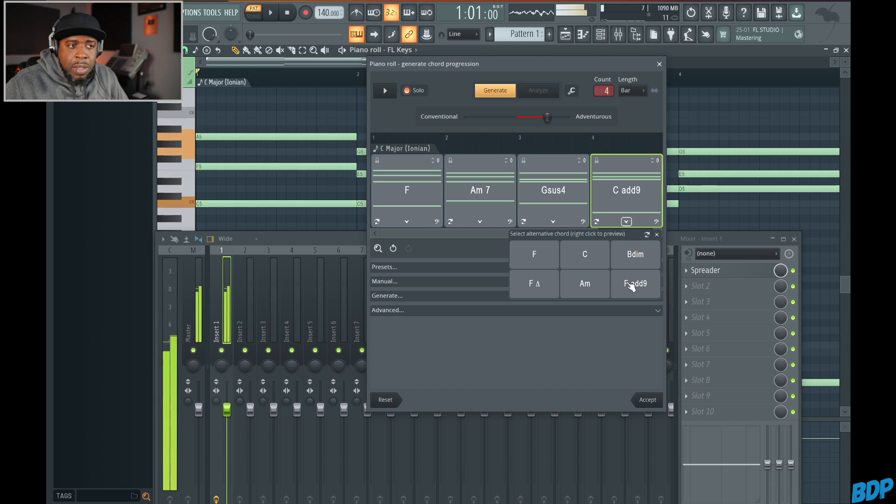
# Step: Refresh the alternatives for the fourth chord and preview new suggestions, including Em 7/G and Am
pyautogui.click(647, 236)
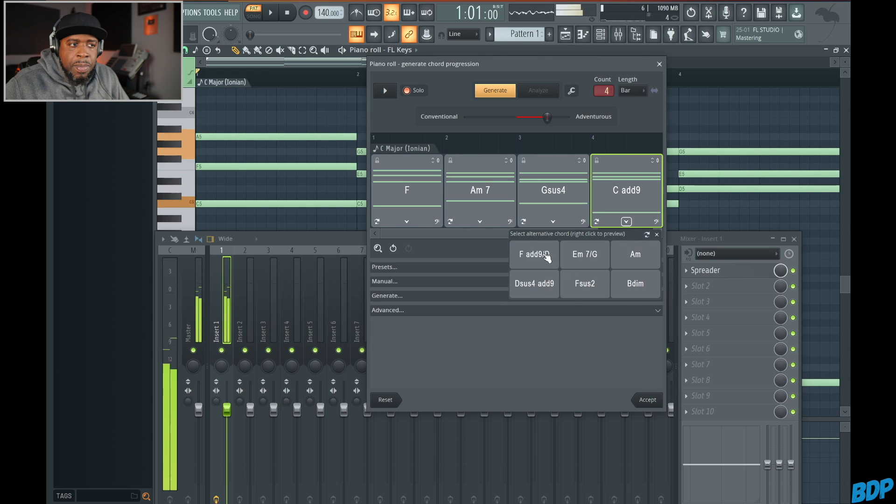
pyautogui.rightClick(592, 255)
pyautogui.rightClick(623, 255)
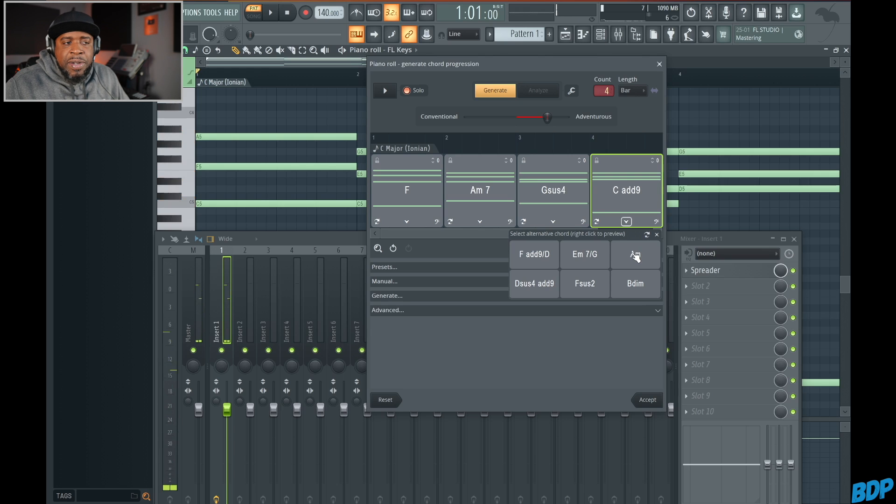
# Step: Preview Am once more, use it as the fourth chord, and play the updated progression
pyautogui.rightClick(636, 256)
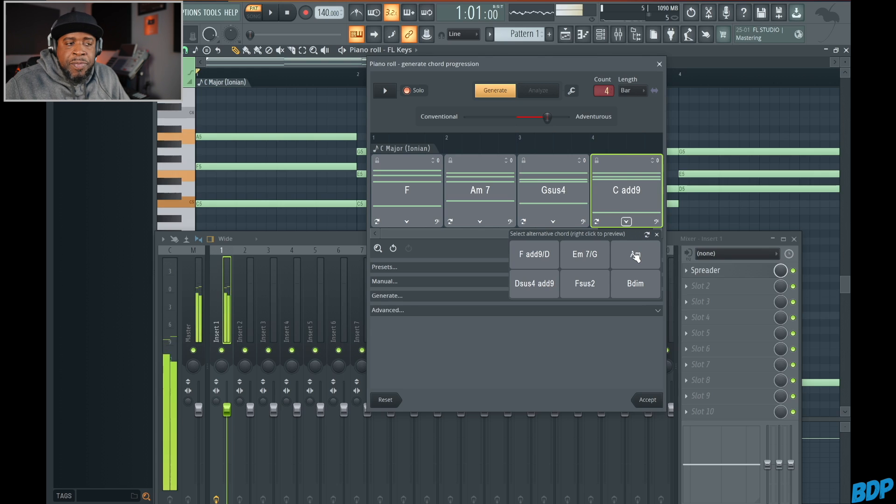
pyautogui.click(636, 256)
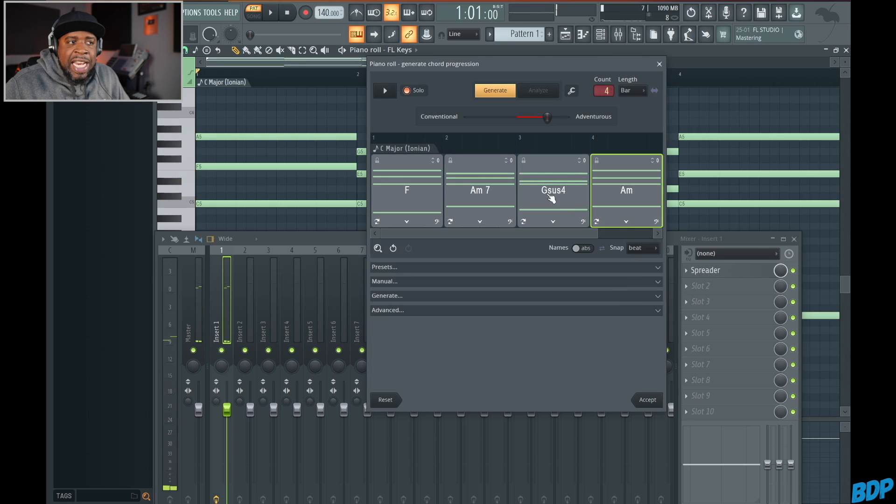
pyautogui.click(386, 92)
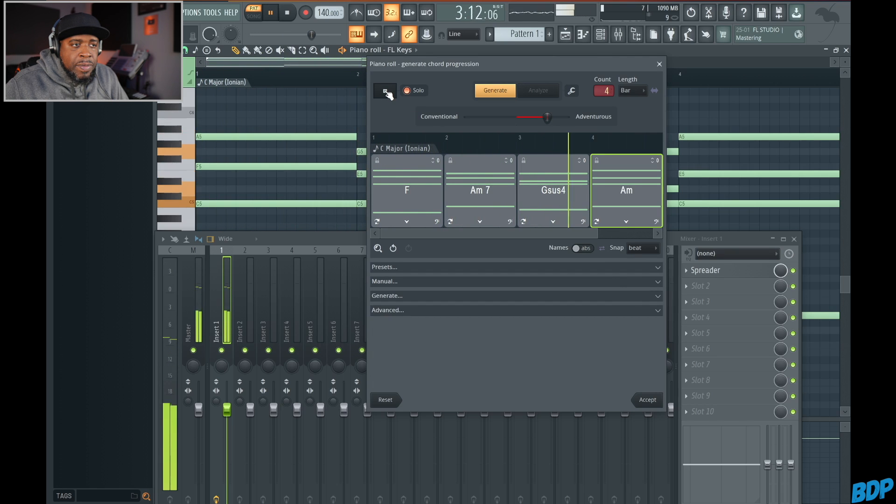
pyautogui.click(386, 92)
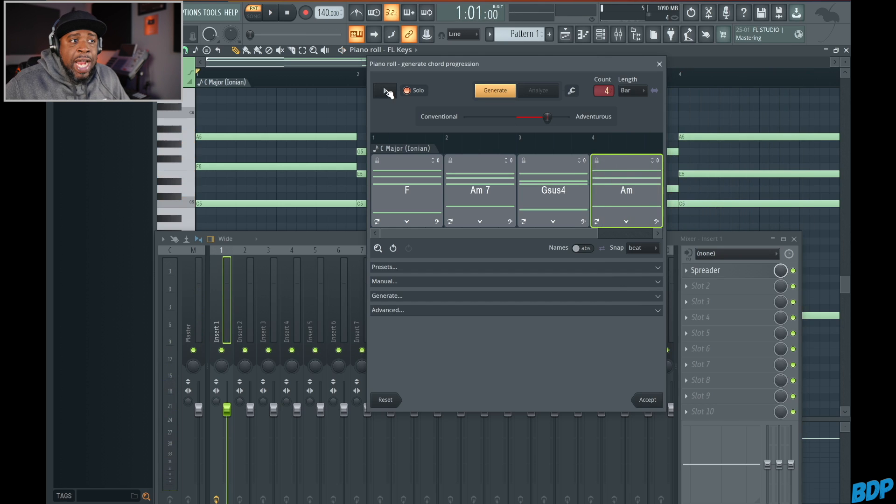
# Step: Generate another four-chord progression at the current adventurousness and listen to it
pyautogui.click(493, 92)
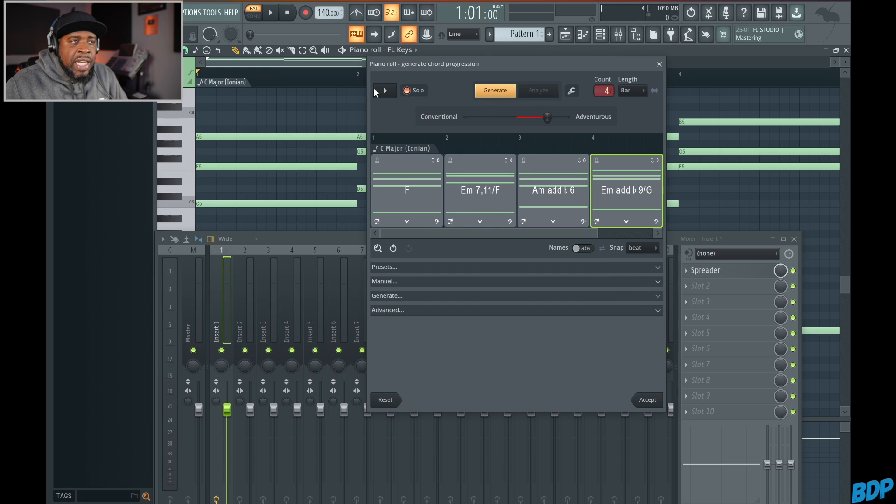
pyautogui.click(387, 91)
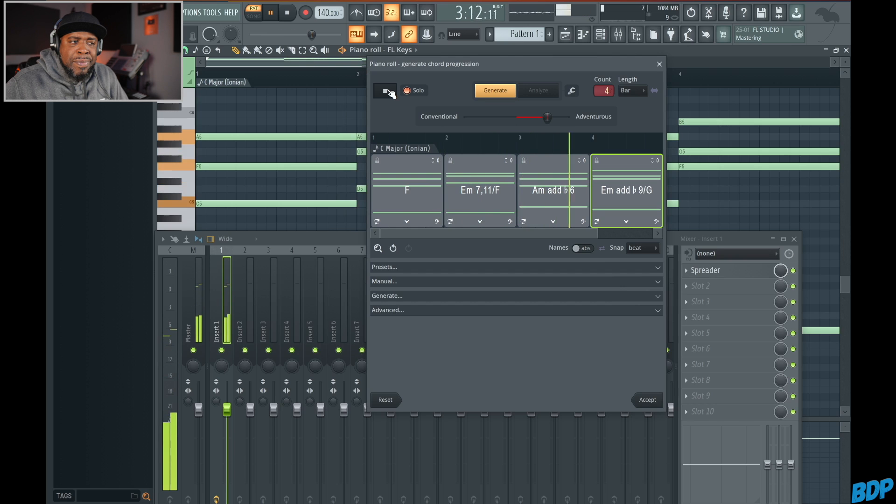
pyautogui.click(388, 91)
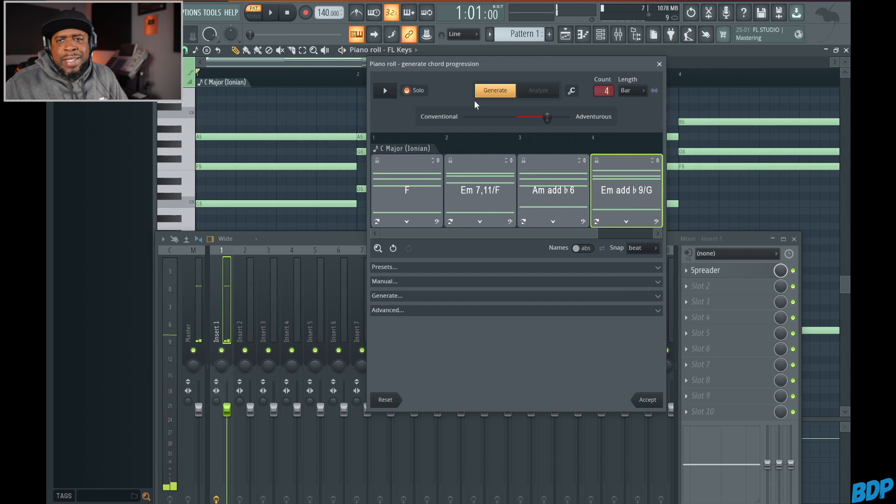
# Step: Move the generator slightly back toward Conventional, generate a fresh four-chord progression, and play it
pyautogui.moveTo(541, 121); pyautogui.dragTo(533, 121)
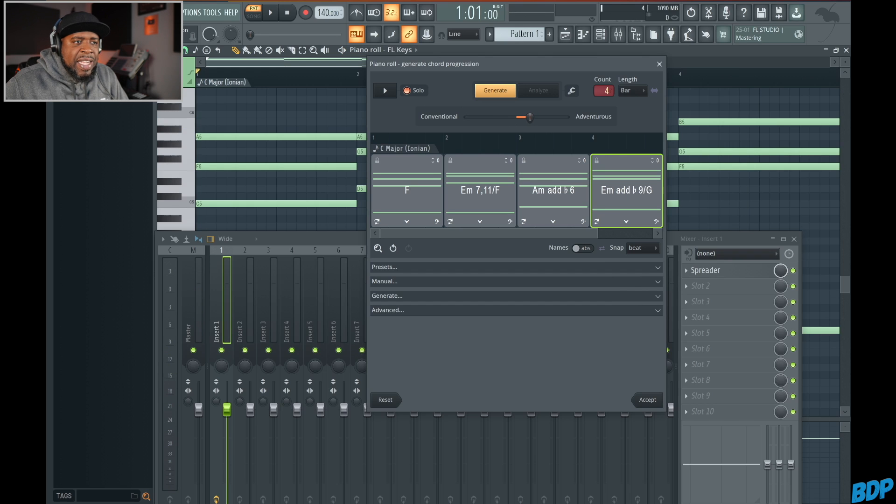
pyautogui.click(494, 90)
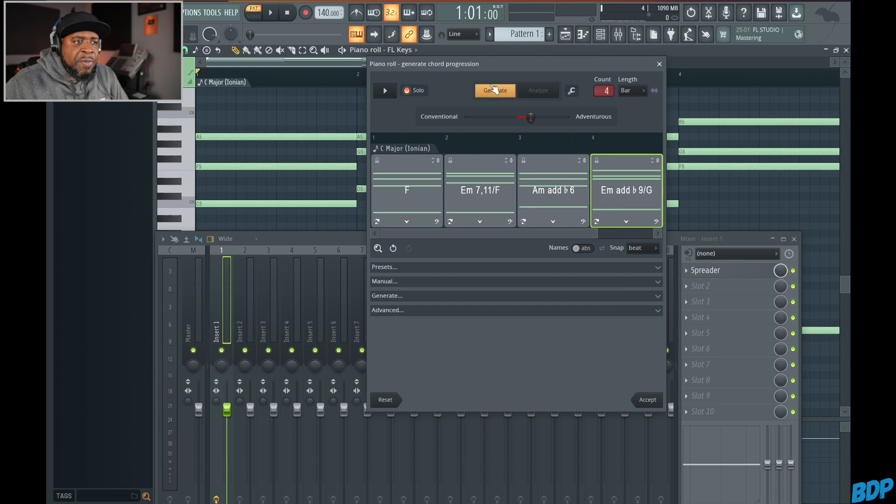
pyautogui.click(386, 91)
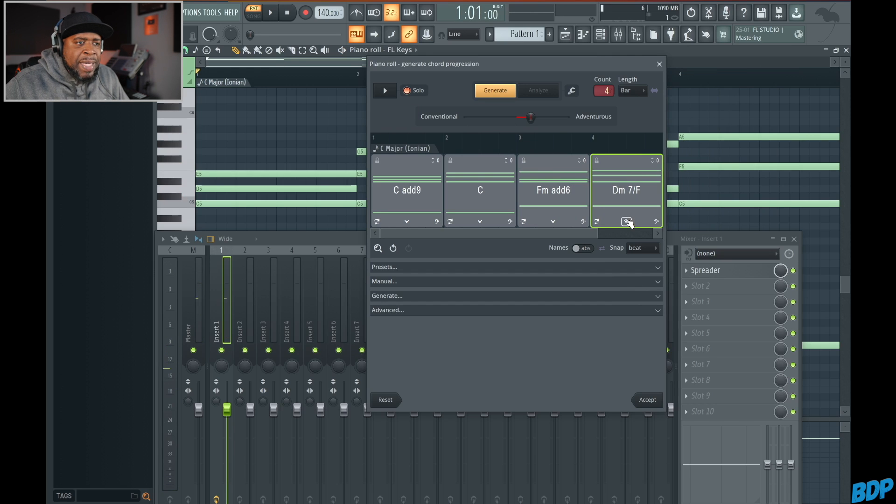
# Step: Regenerate only the fourth chord and preview that chord by itself
pyautogui.click(596, 222)
pyautogui.rightClick(613, 202)
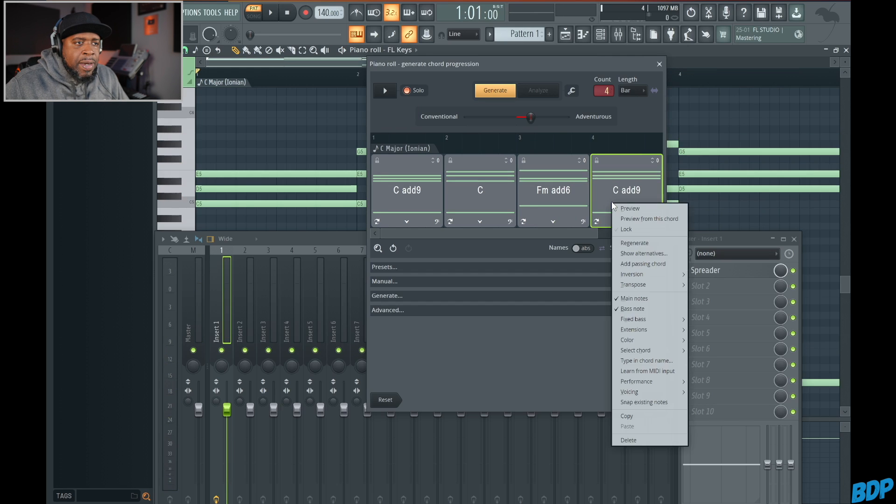
pyautogui.click(629, 209)
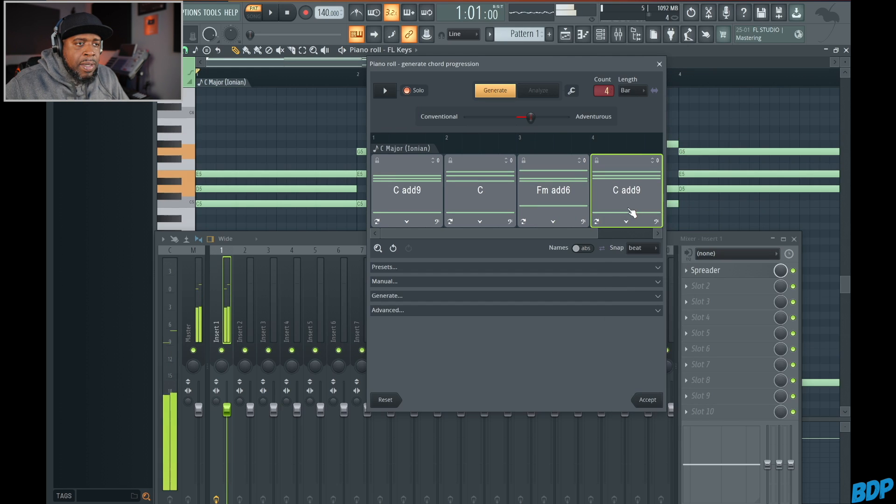
# Step: Audition the fourth chord's alternatives C, G, C Δ and Csus4 /F, choose Csus4 /F, and play the progression
pyautogui.click(626, 221)
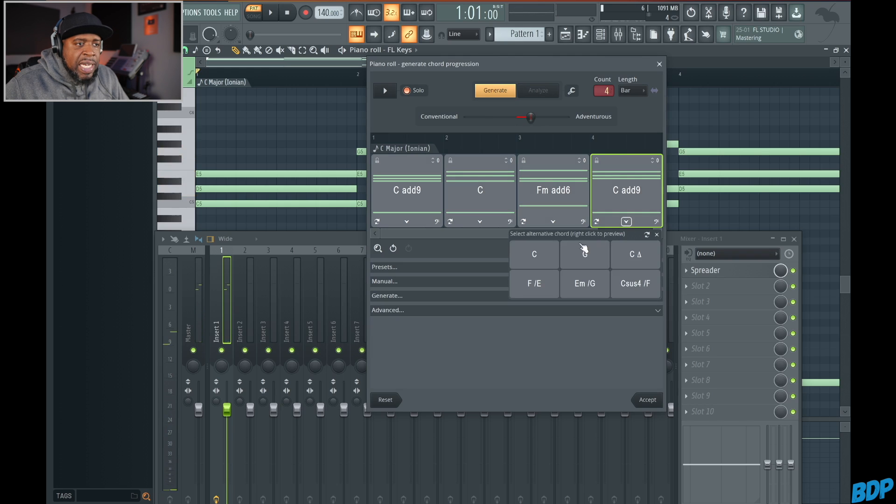
pyautogui.rightClick(540, 255)
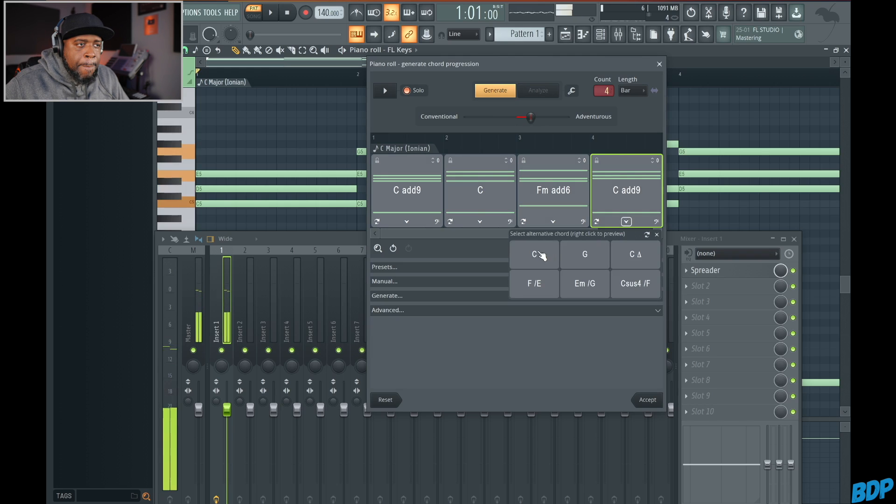
pyautogui.rightClick(572, 256)
pyautogui.rightClick(631, 256)
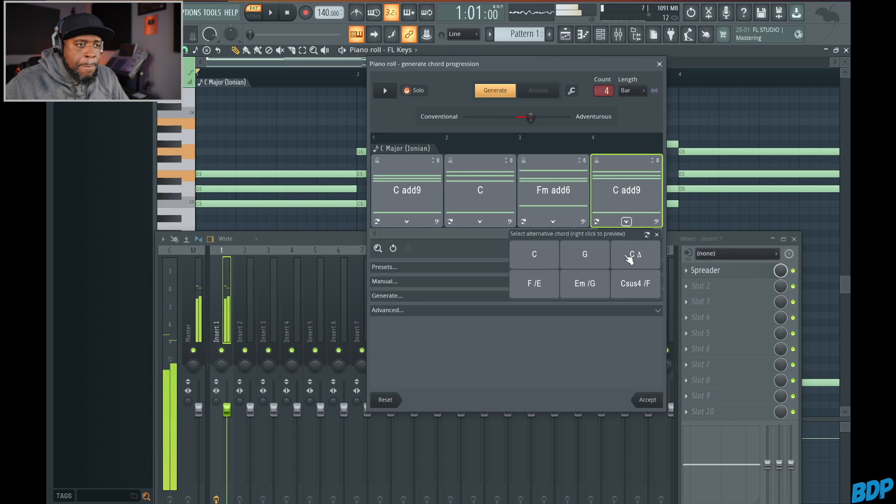
pyautogui.rightClick(630, 290)
pyautogui.click(628, 292)
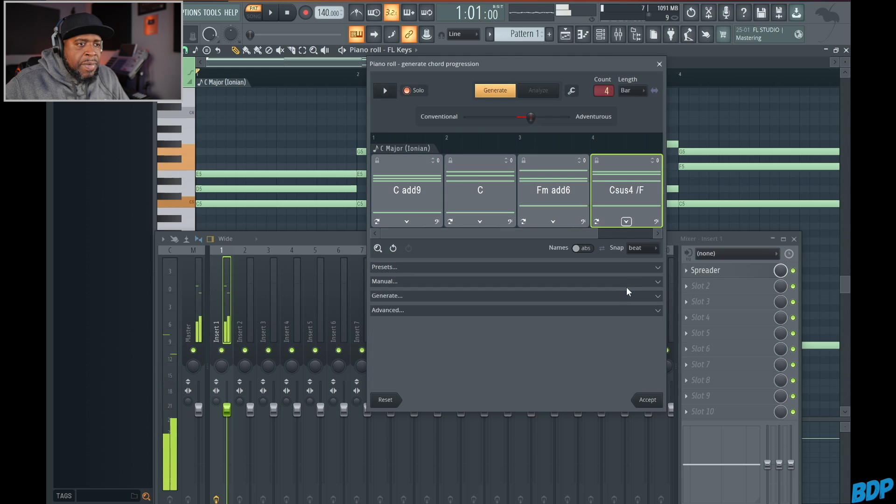
pyautogui.click(384, 92)
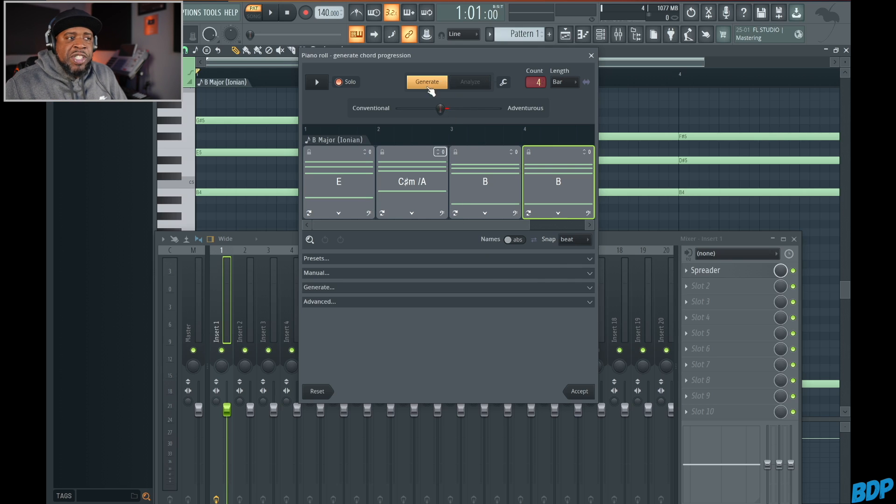
# Step: Change the progression's key to C Major (Ionian)
pyautogui.rightClick(356, 142)
pyautogui.moveTo(363, 146)
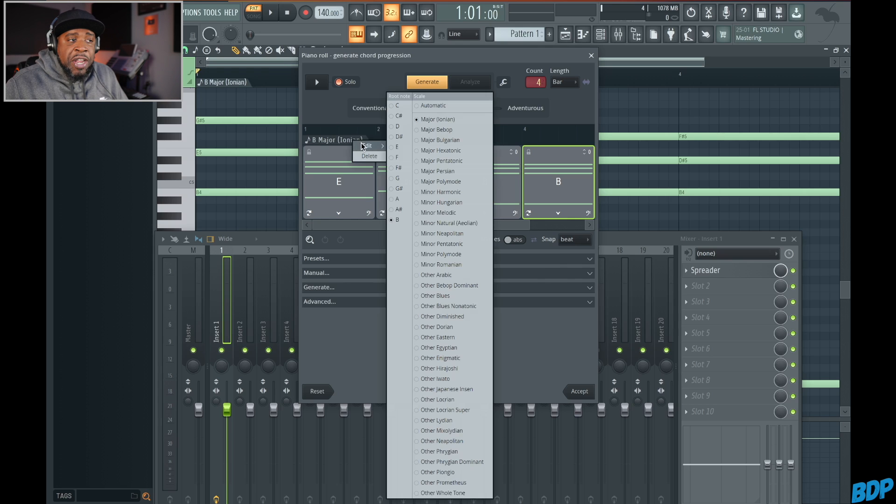
pyautogui.click(392, 106)
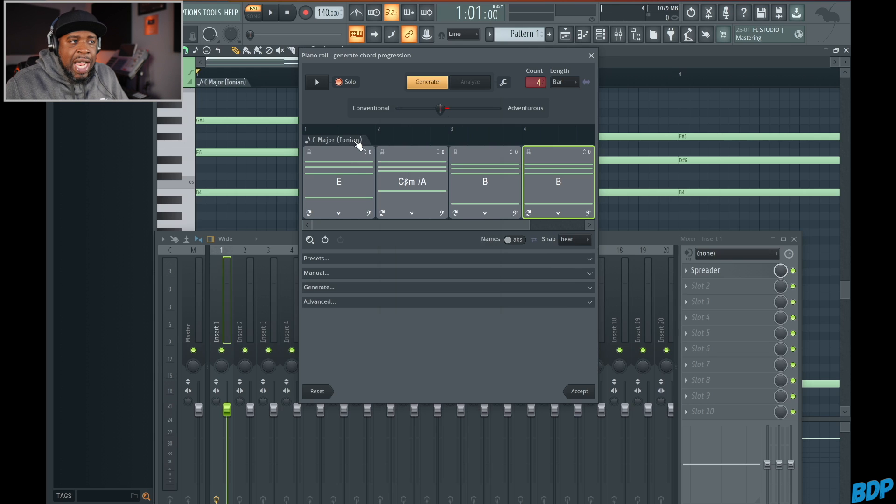
# Step: Set the progression's key to B Minor Natural (Aeolian), then generate and play a new four-chord progression
pyautogui.rightClick(359, 146)
pyautogui.moveTo(366, 148)
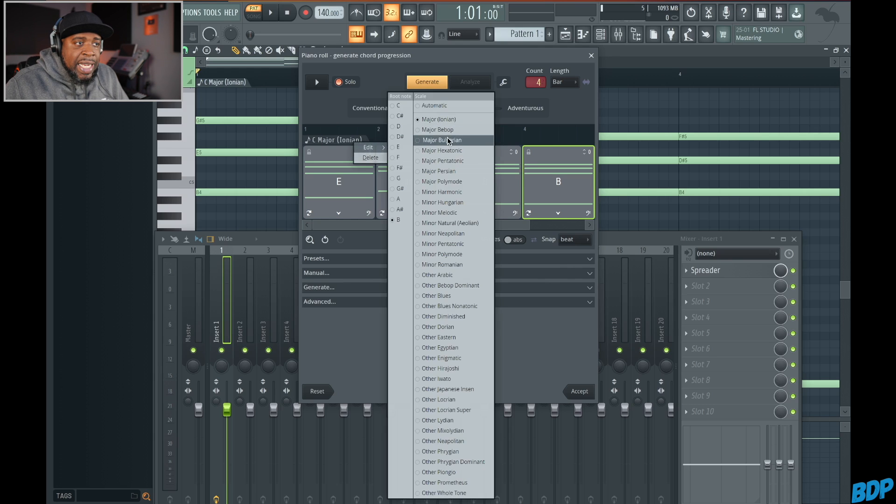
pyautogui.click(451, 223)
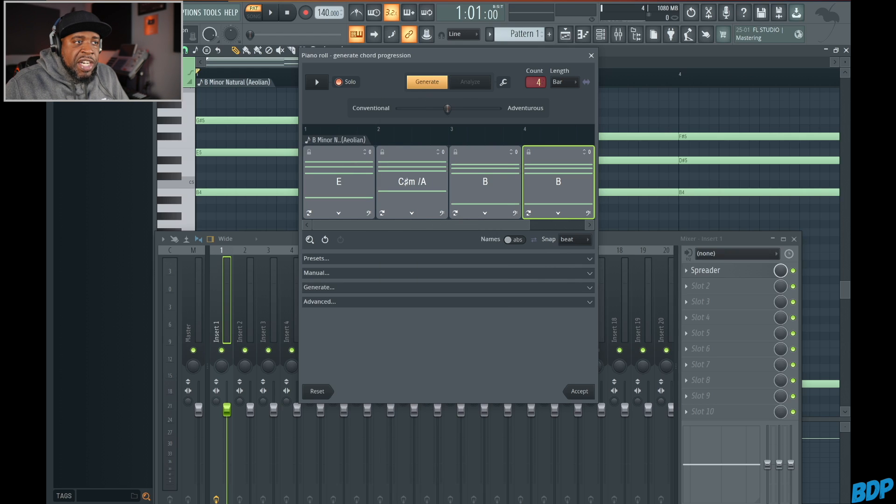
pyautogui.click(429, 79)
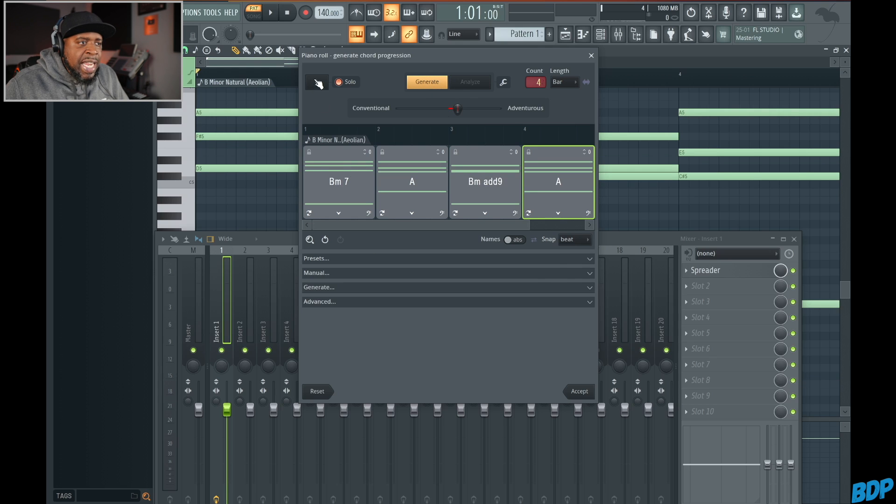
pyautogui.click(319, 83)
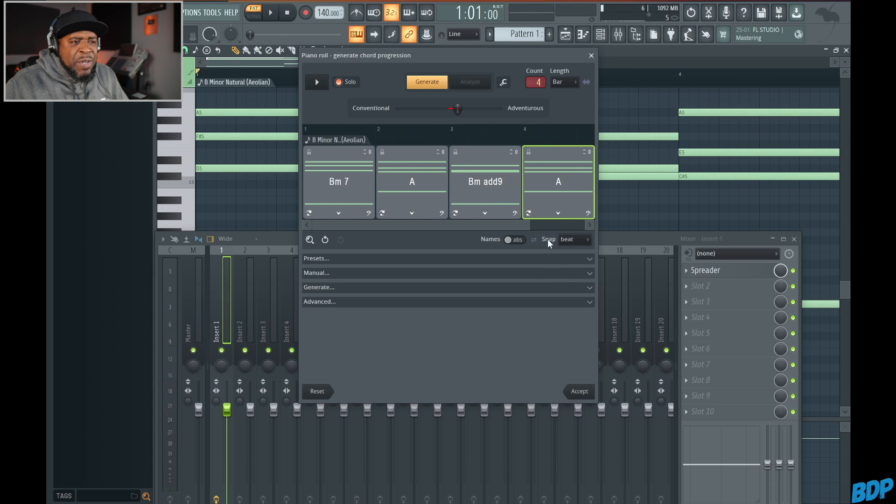
# Step: Regenerate only the third chord of the B minor progression and play the result
pyautogui.click(456, 213)
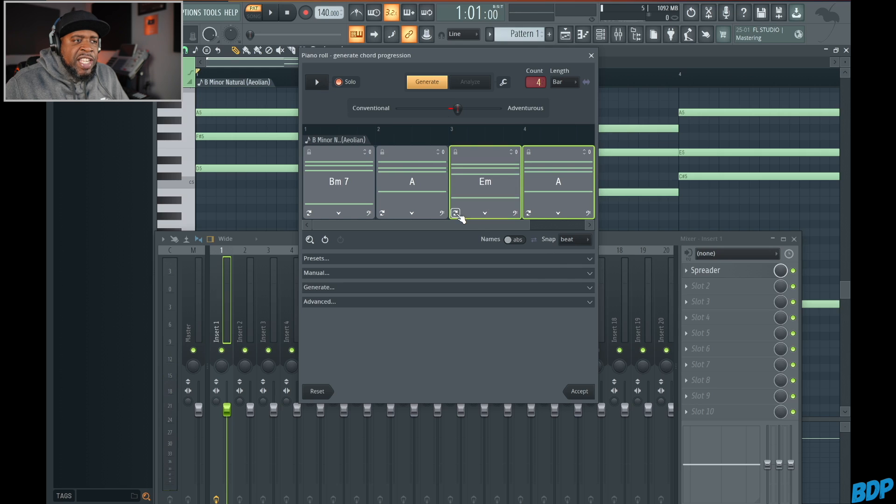
pyautogui.click(318, 82)
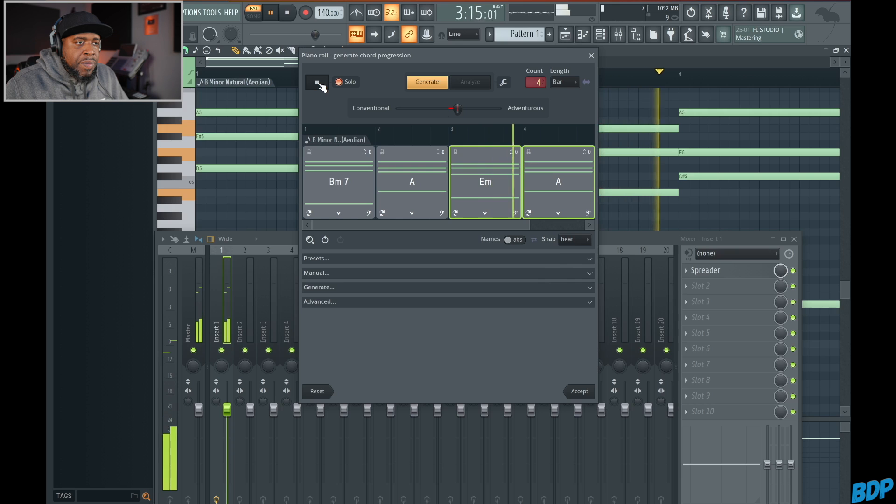
pyautogui.click(320, 84)
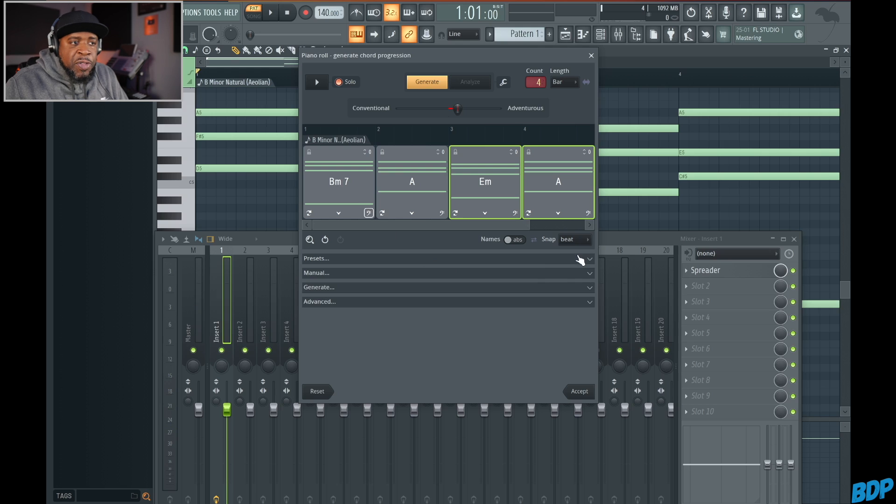
# Step: Look through the generator's progression presets and rhythm presets without choosing any
pyautogui.click(579, 260)
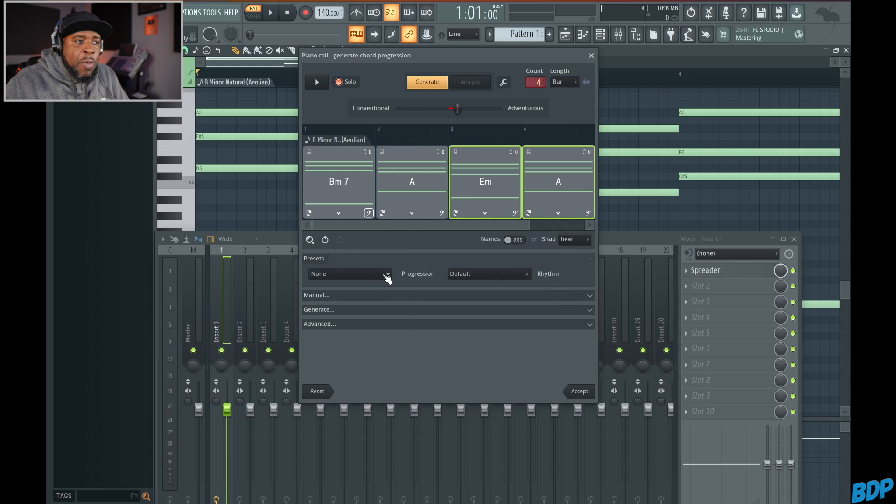
pyautogui.click(383, 278)
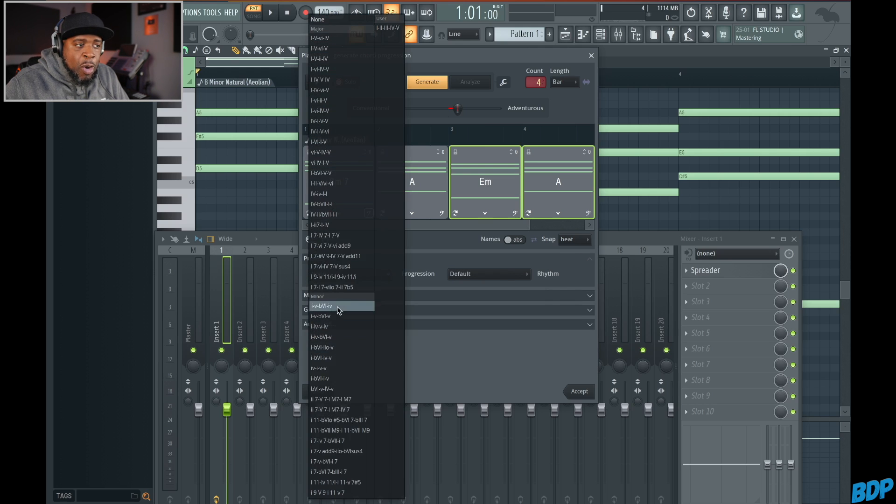
pyautogui.click(431, 351)
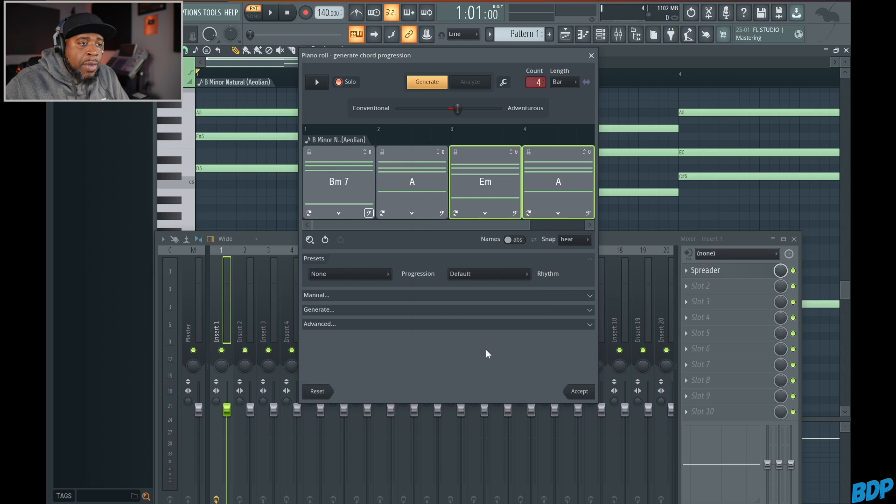
pyautogui.click(530, 274)
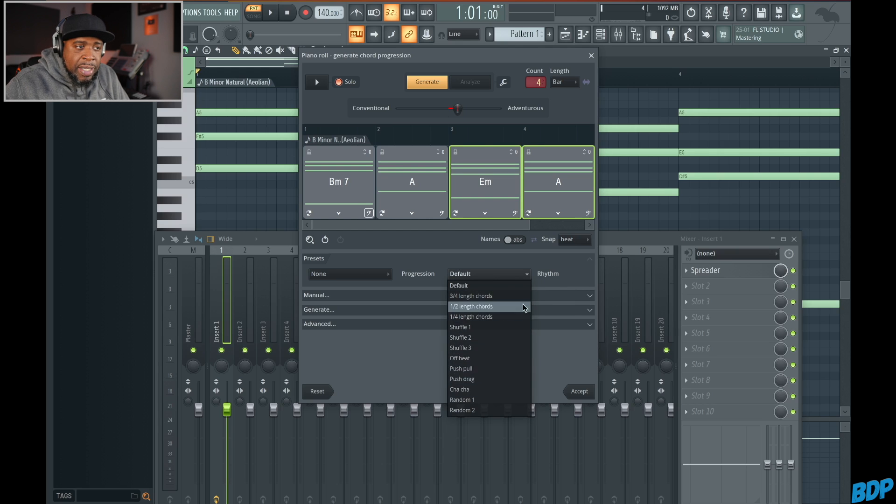
pyautogui.click(589, 268)
# Step: Expand the manual options and use Learn from MIDI input to set the third chord to Cm
pyautogui.click(583, 296)
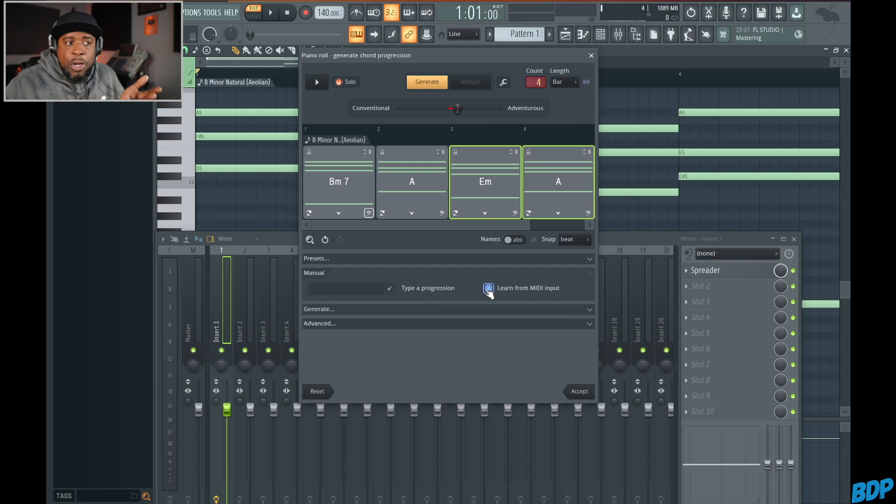
pyautogui.click(487, 289)
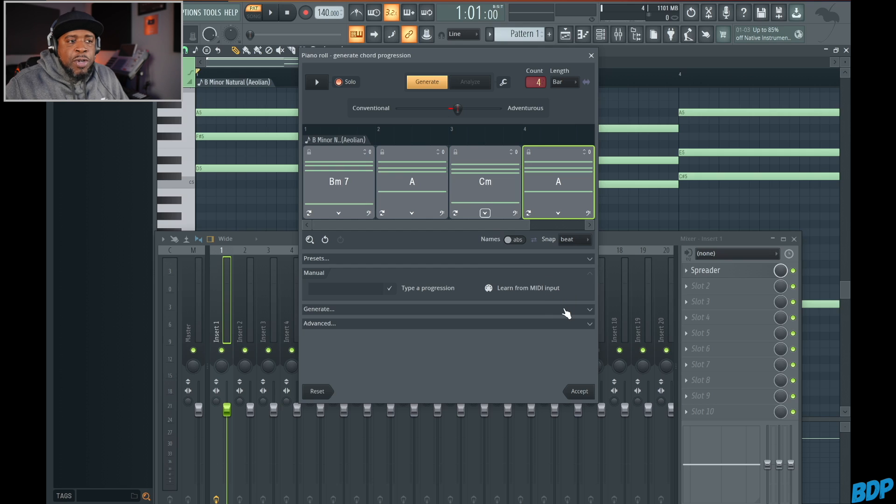
# Step: Expand the generation settings and change the first style from Pop to RnB
pyautogui.click(564, 311)
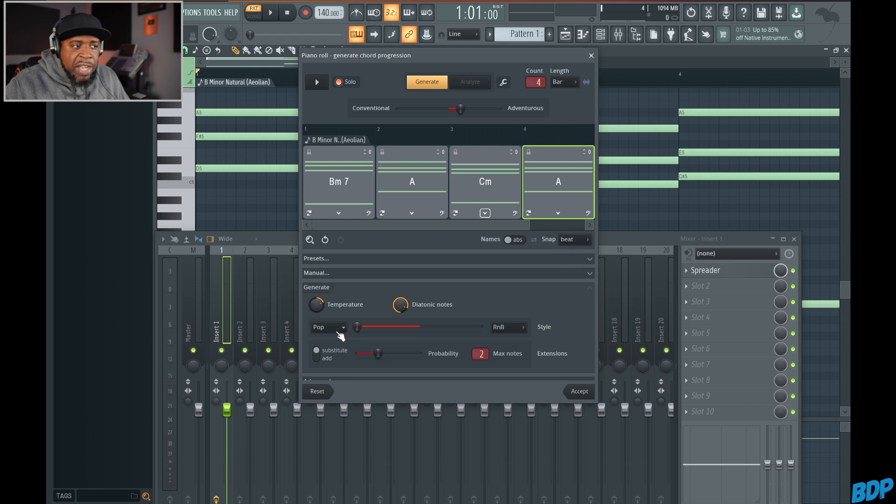
pyautogui.click(339, 329)
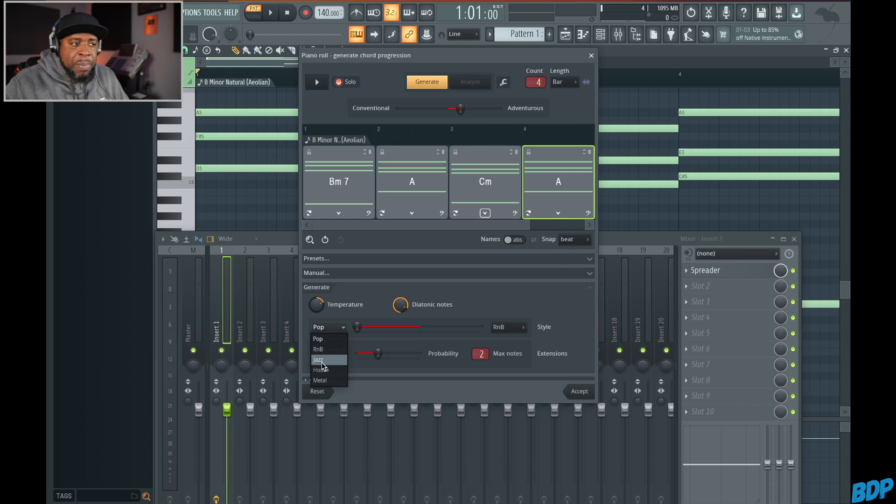
pyautogui.click(330, 350)
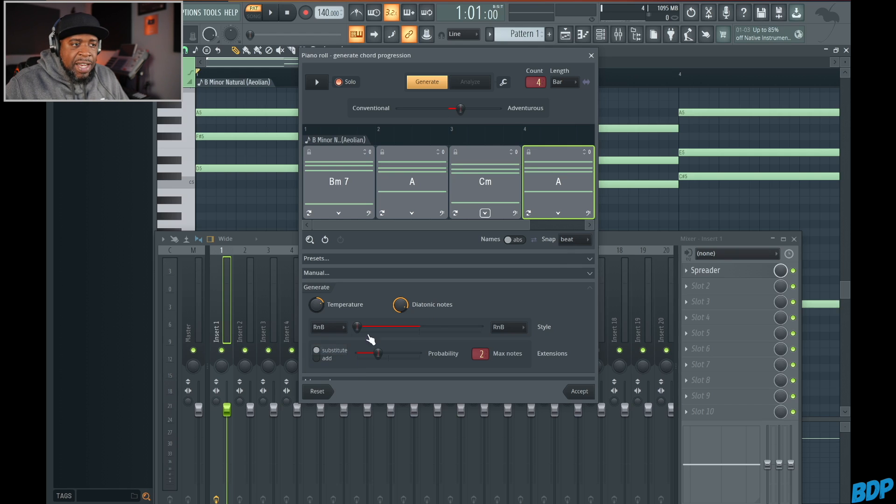
# Step: Check the choices for the second style, keeping RnB, and collapse the generator's Generate and Advanced sections
pyautogui.click(523, 328)
pyautogui.click(532, 303)
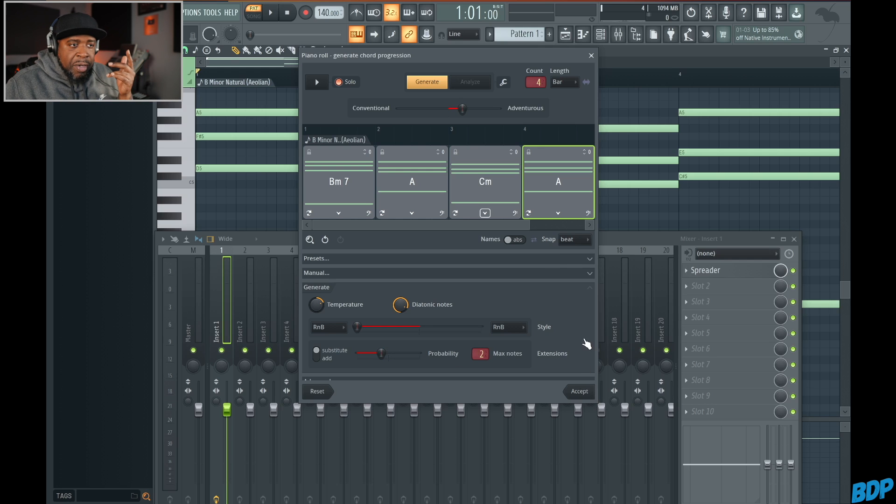
pyautogui.click(591, 289)
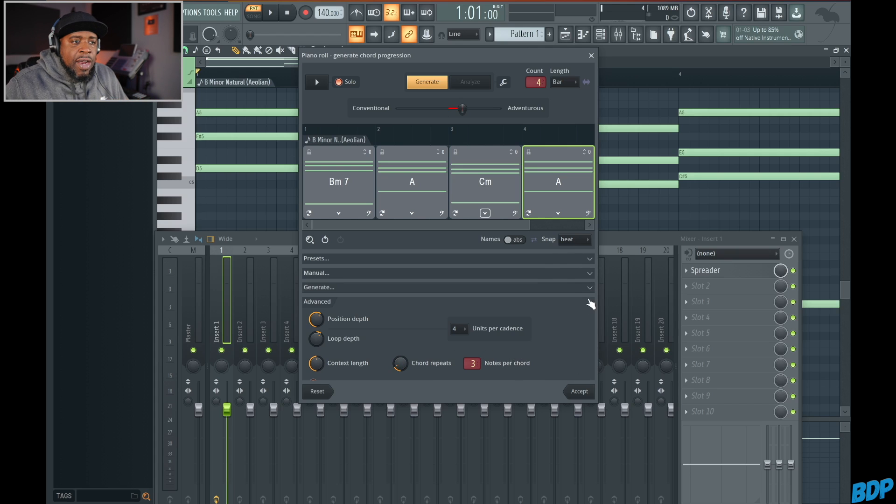
pyautogui.click(591, 304)
# Step: Generate a new four-chord progression in B minor, preview it and accept it into the piano roll
pyautogui.click(436, 83)
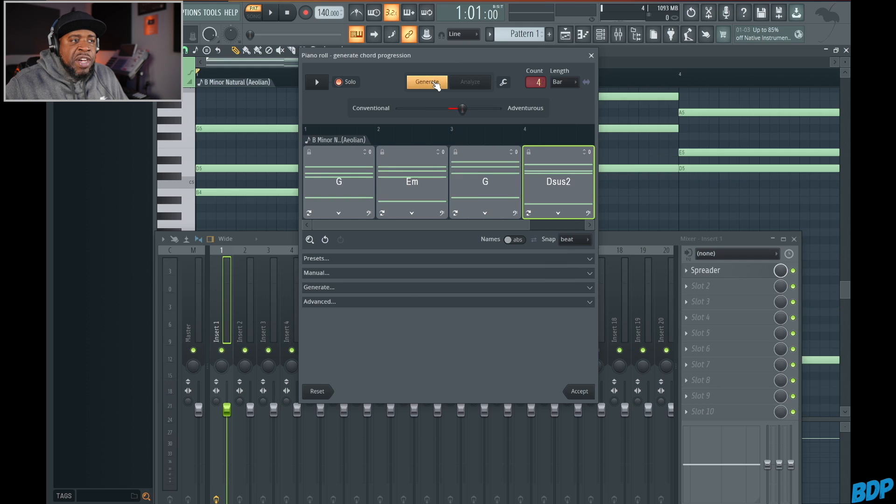
pyautogui.click(319, 83)
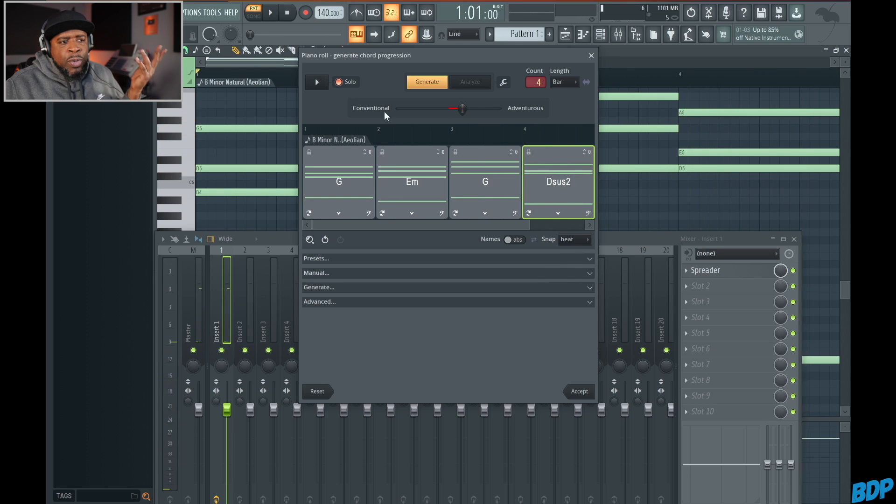
pyautogui.click(581, 392)
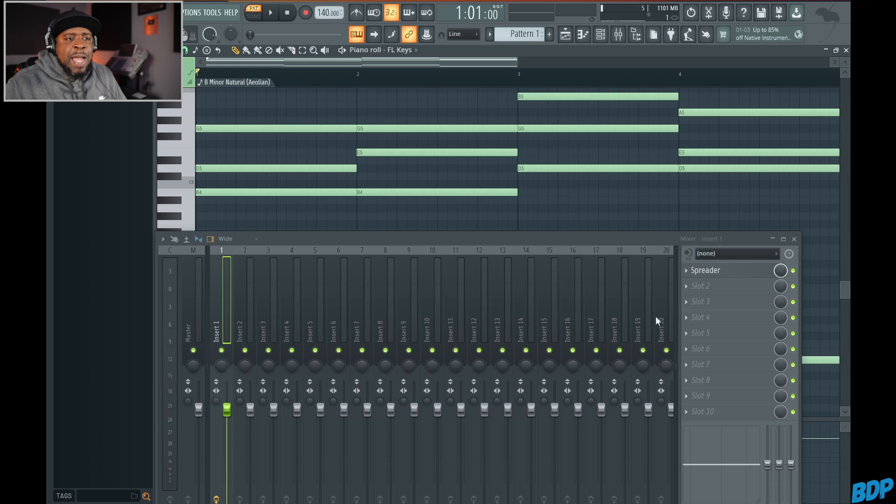
# Step: Close the mixer and play the accepted four-bar progression in the piano roll, stopping playback during the fourth bar
pyautogui.click(794, 239)
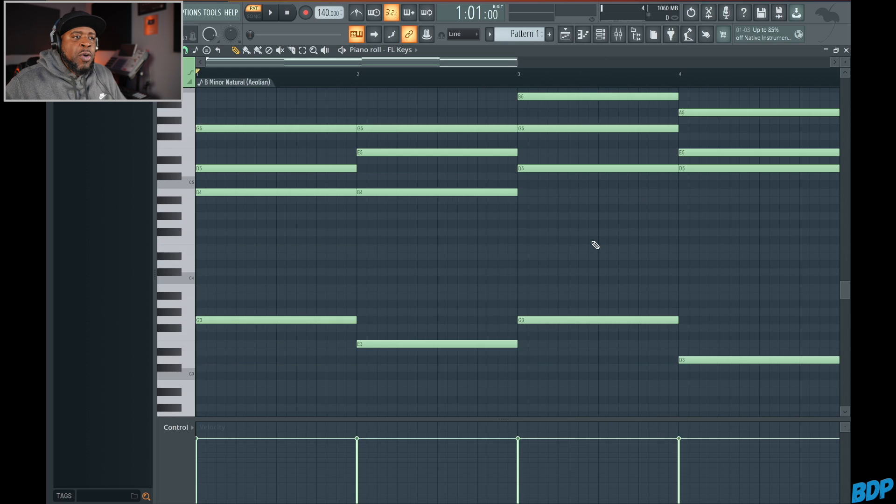
pyautogui.scroll(-4, 593, 240)
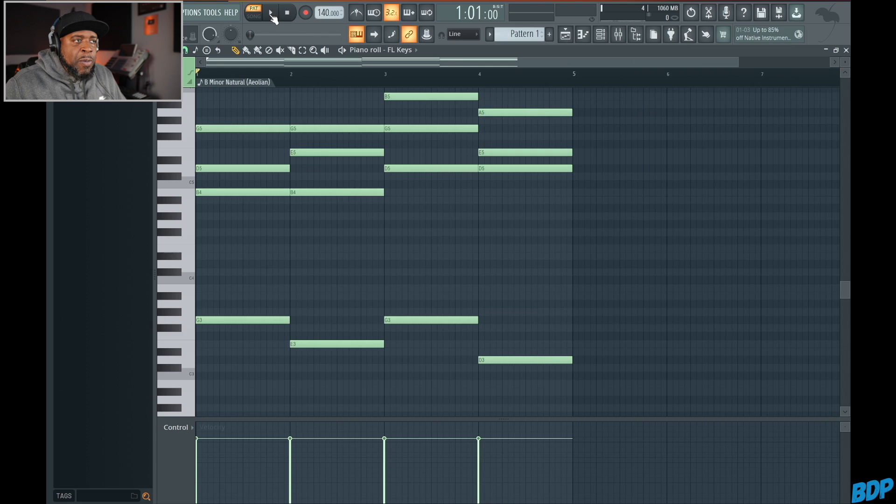
pyautogui.click(271, 14)
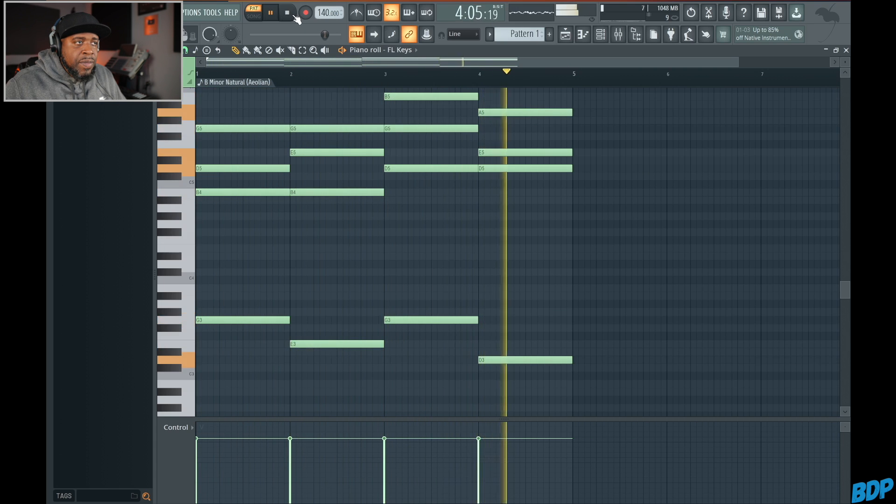
pyautogui.click(287, 14)
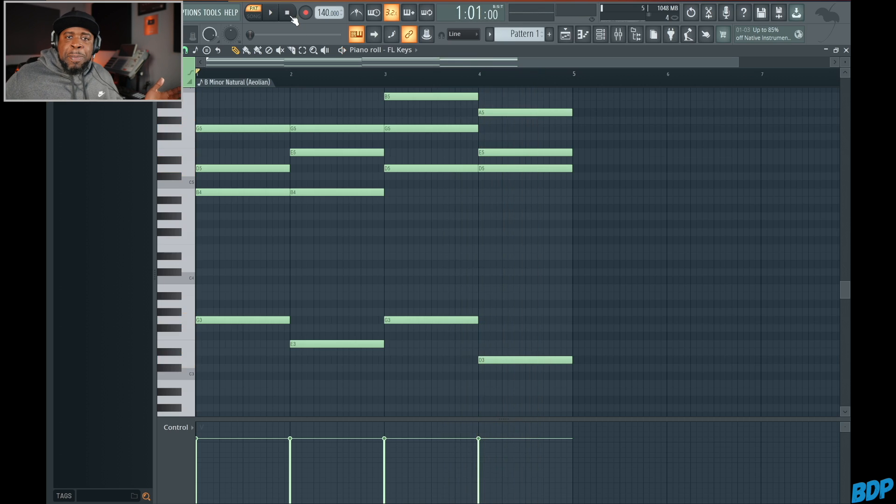